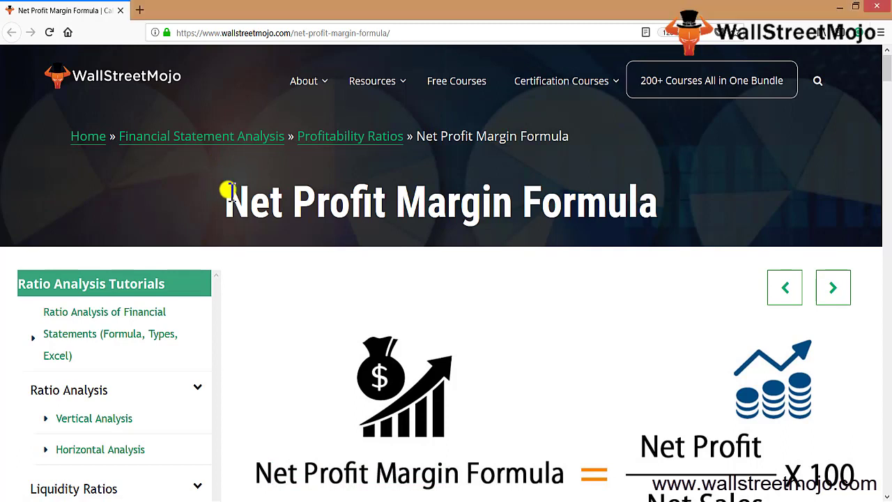
# Step: Review the heading and formula on the Net Profit Margin Formula article page
pyautogui.moveTo(229, 193); pyautogui.dragTo(685, 219)
pyautogui.click(545, 286)
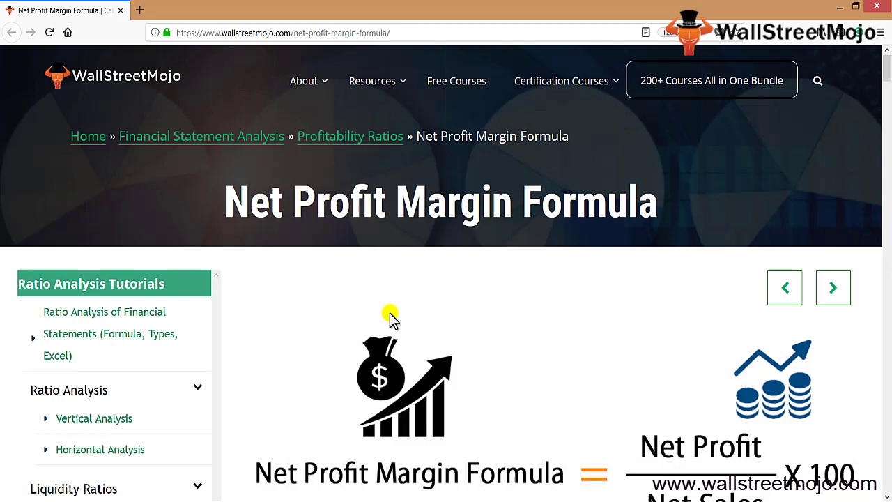
pyautogui.scroll(-1, 410, 314)
pyautogui.scroll(-1, 409, 315)
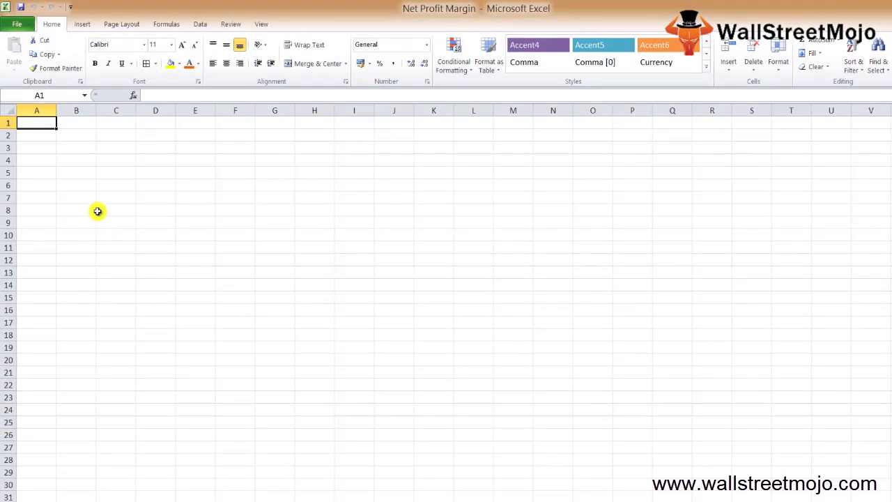
# Step: Enter the label "% NP" in cell B2 of the Net Profit Margin workbook in Excel
pyautogui.press('Down')
pyautogui.press('Right')
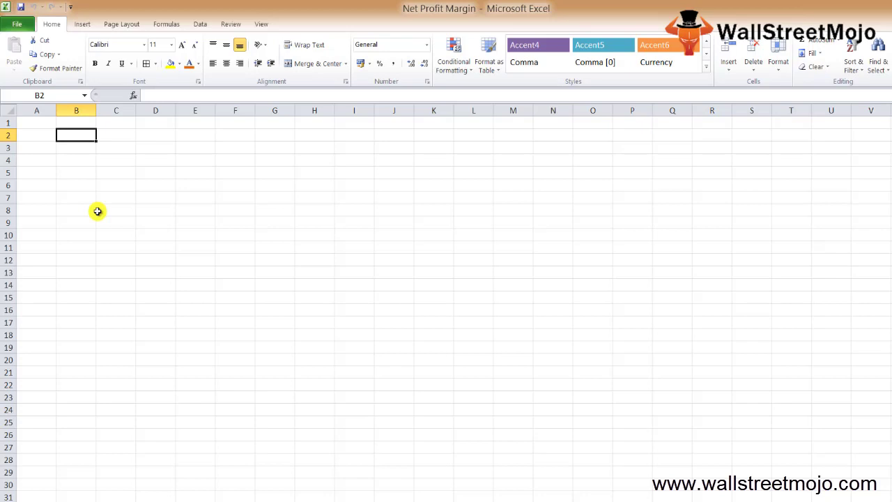
pyautogui.write('%')
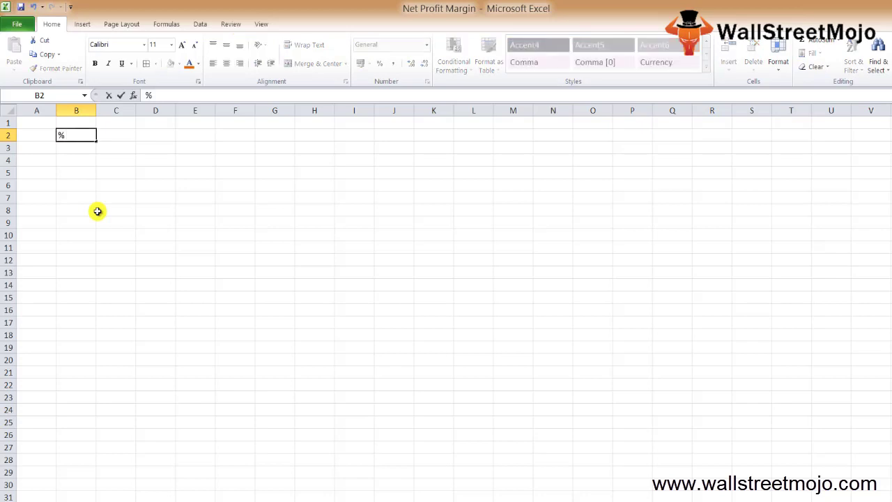
pyautogui.write(' NP')
pyautogui.press('Return')
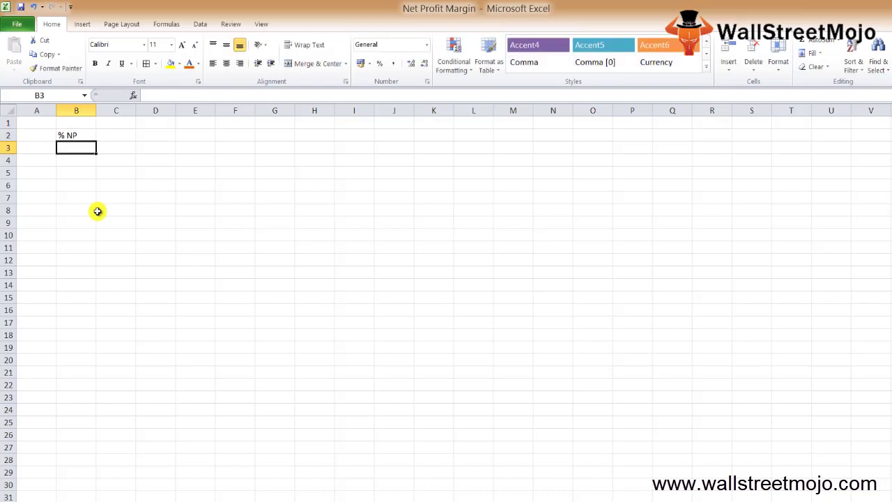
# Step: Enter the label "Net Profit margin =" in cell B5
pyautogui.press('Down')
pyautogui.press('Down')
pyautogui.write('Ne')
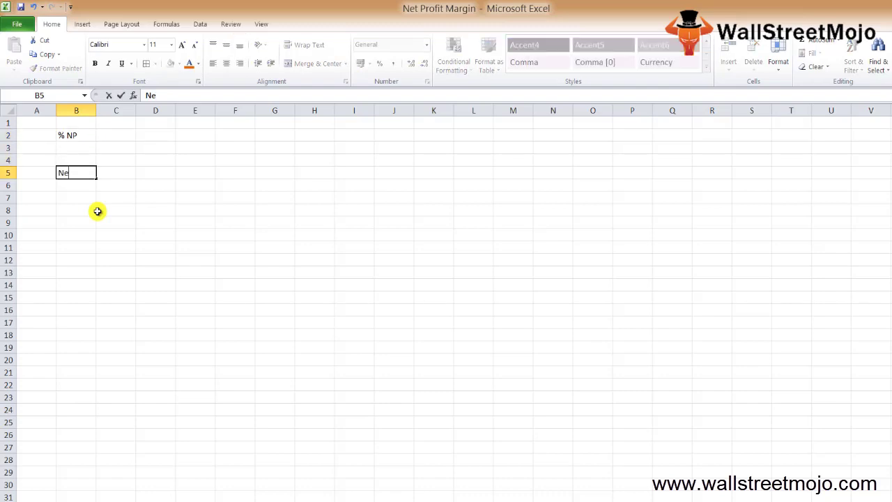
pyautogui.write('t Profit marg')
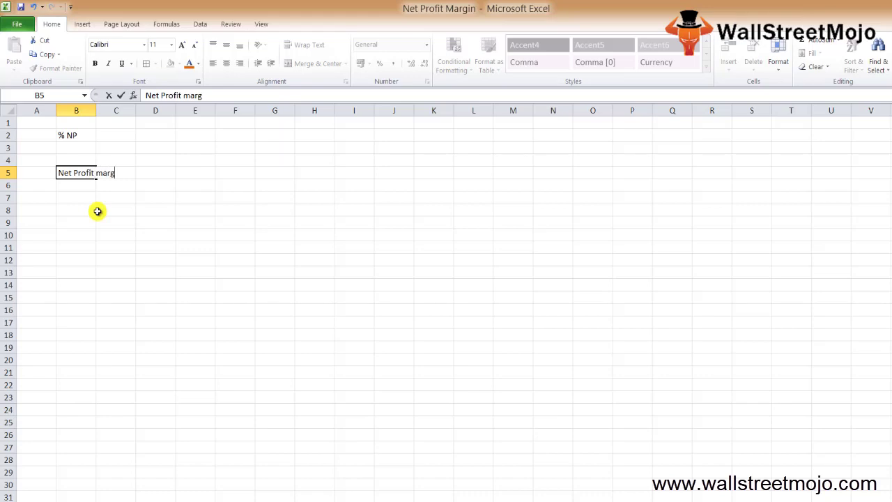
pyautogui.write('in =')
pyautogui.press('Return')
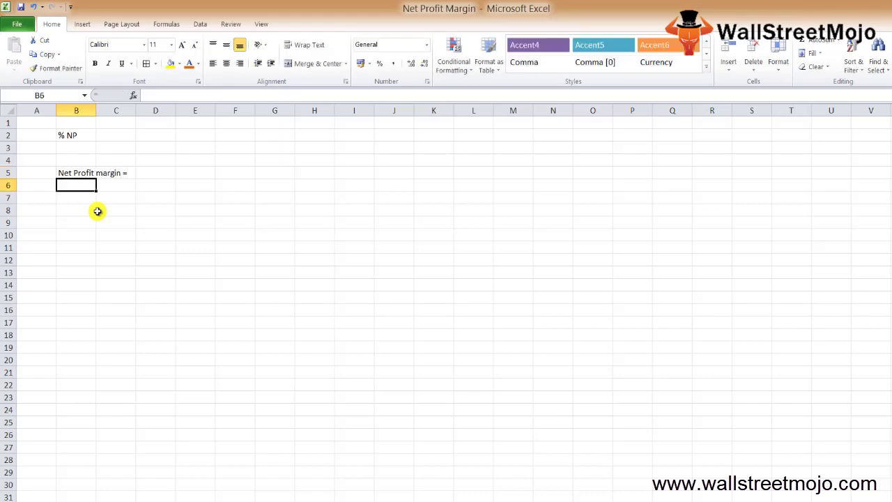
# Step: Enter the fraction's labels "Net Profit" in cell D5 and "Net Sales" in cell D6
pyautogui.press('Up')
pyautogui.press('Up')
pyautogui.press('Right')
pyautogui.press('Right')
pyautogui.press('Down')
pyautogui.write('Net Profit')
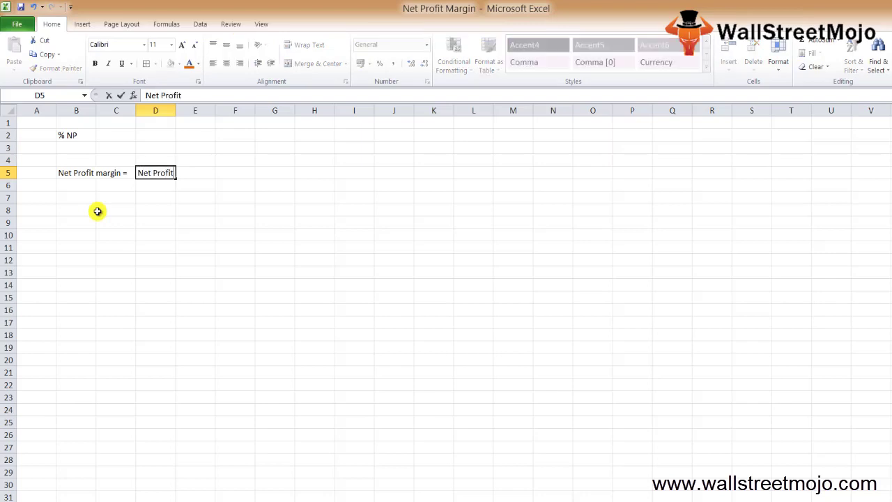
pyautogui.press('Return')
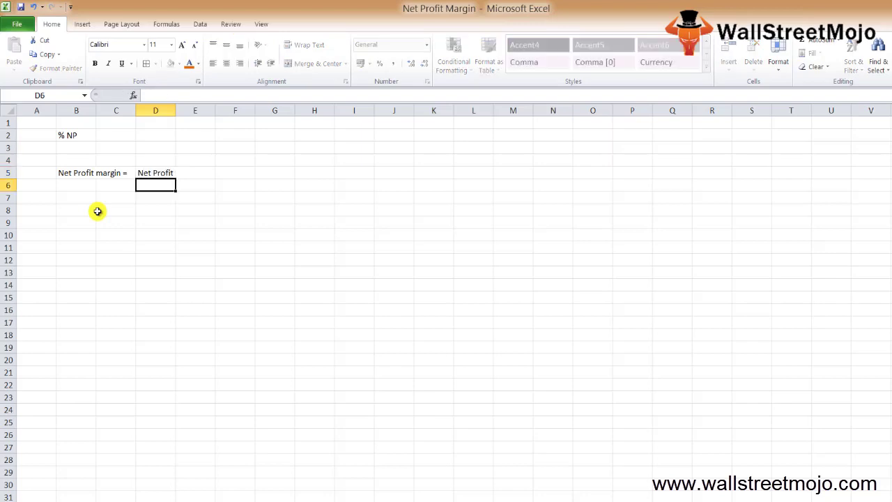
pyautogui.write('Net Sales')
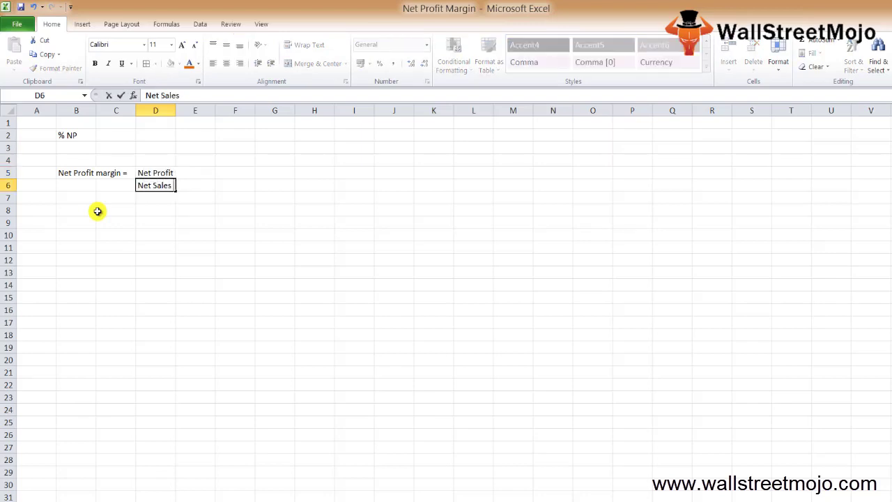
pyautogui.press('Return')
# Step: Complete the written formula with "*" in cell E5 and 100 in cell F5
pyautogui.press('Up')
pyautogui.press('Right')
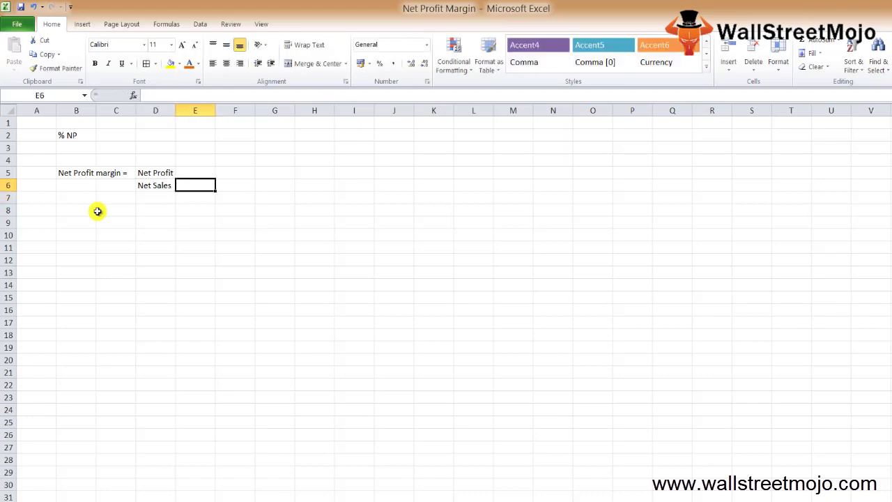
pyautogui.press('Up')
pyautogui.write('*')
pyautogui.press('Return')
pyautogui.press('Up')
pyautogui.press('Right')
pyautogui.write('10')
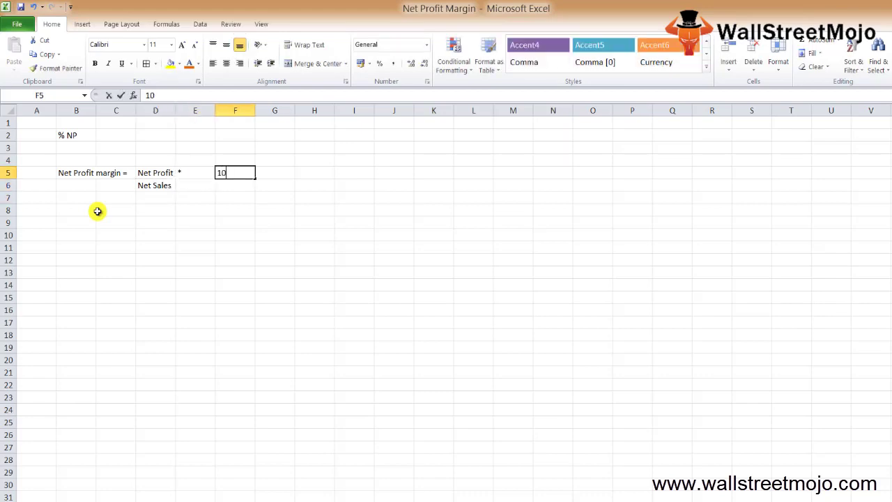
pyautogui.write('0')
pyautogui.press('Return')
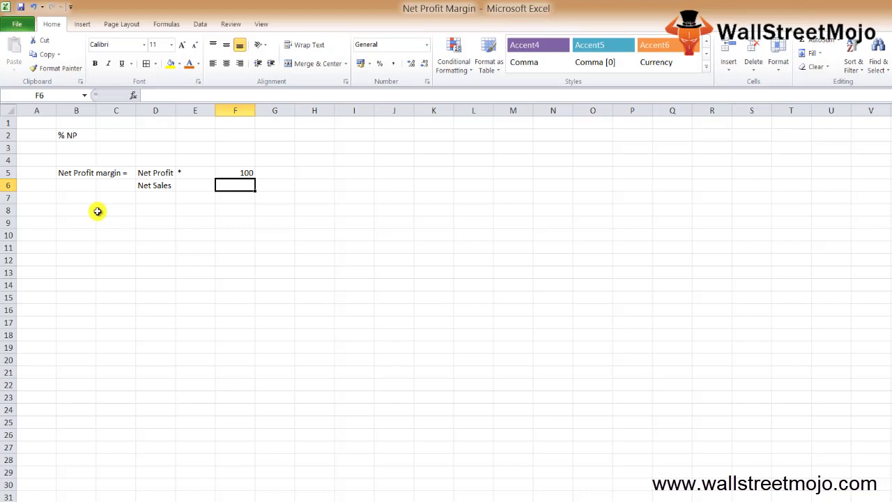
# Step: Clear all the contents of the worksheet
pyautogui.press('Down')
pyautogui.press('Left')
pyautogui.press('Down')
pyautogui.press('Down')
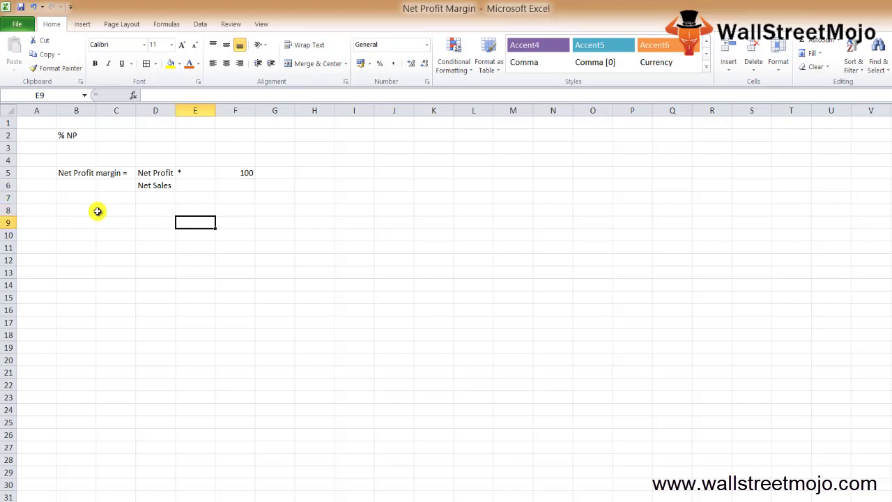
pyautogui.press('Left')
pyautogui.press('Left')
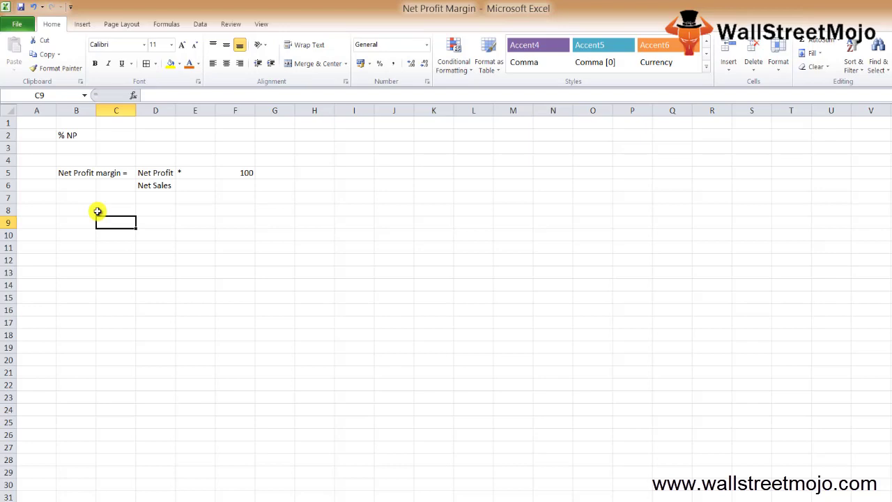
pyautogui.hotkey('ctrl', 'a')
pyautogui.press('Delete')
# Step: Enter the company name UNO in cell B2
pyautogui.hotkey('ctrl', 'Home')
pyautogui.press('Right')
pyautogui.press('Down')
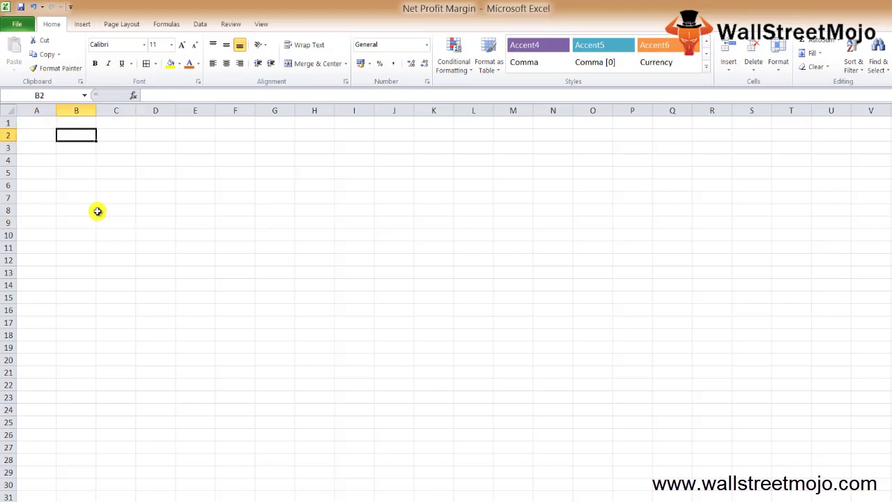
pyautogui.write('UNNI')
pyautogui.press('BackSpace')
pyautogui.press('BackSpace')
pyautogui.press('BackSpace')
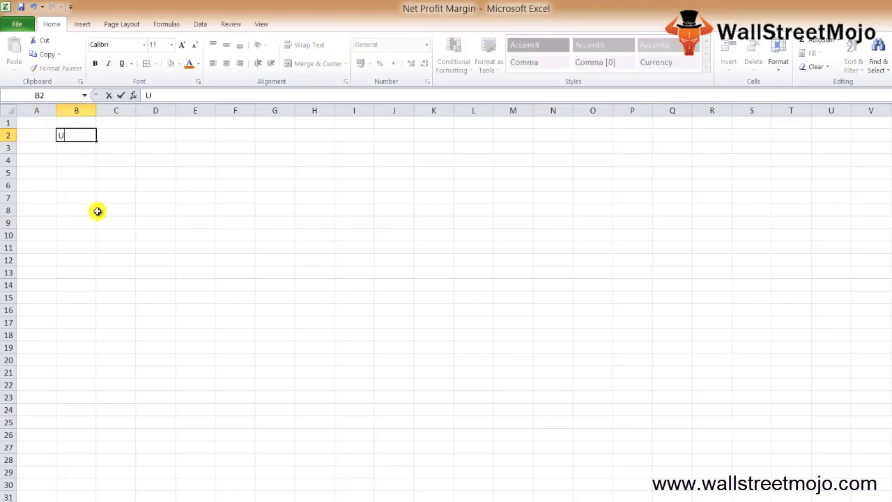
pyautogui.write('NO')
pyautogui.press('Return')
# Step: Enter the labels "Gross Sales", "Sales Return" and "Net profit" in cells B4 through B6
pyautogui.press('Left')
pyautogui.press('Down')
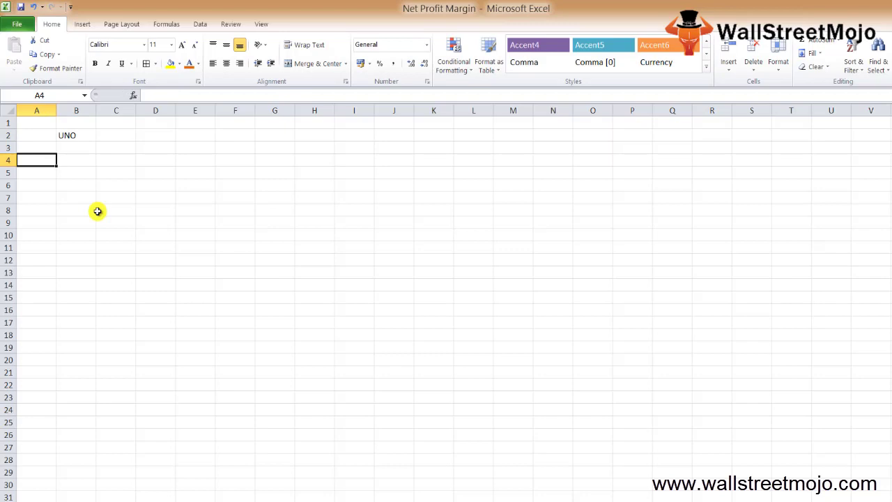
pyautogui.press('Right')
pyautogui.write('Gros')
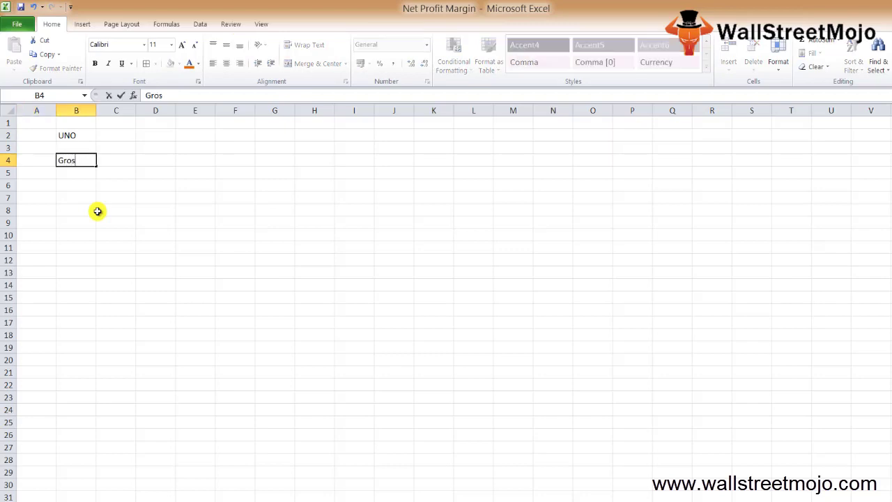
pyautogui.write('s Sales')
pyautogui.press('Return')
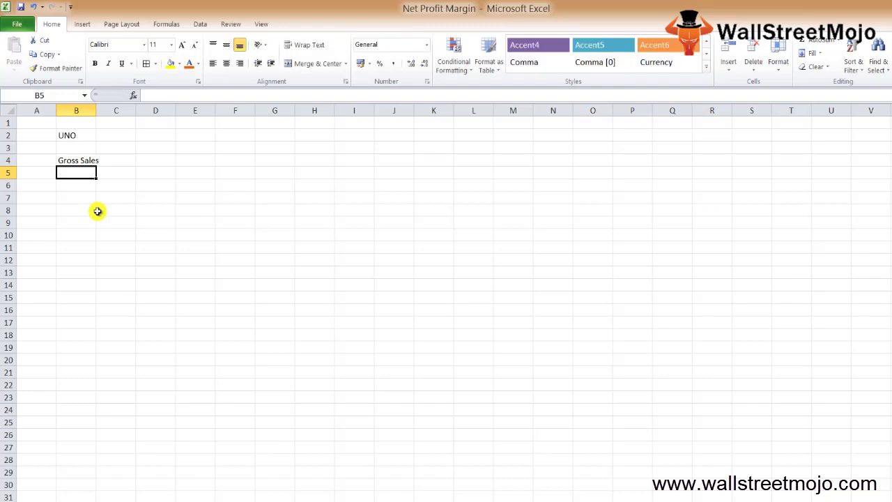
pyautogui.write('Sales Re')
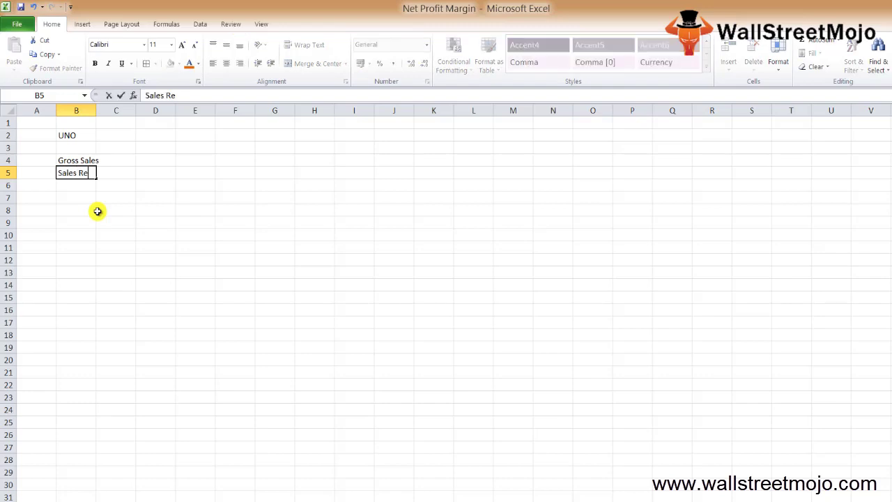
pyautogui.write('turn')
pyautogui.press('Return')
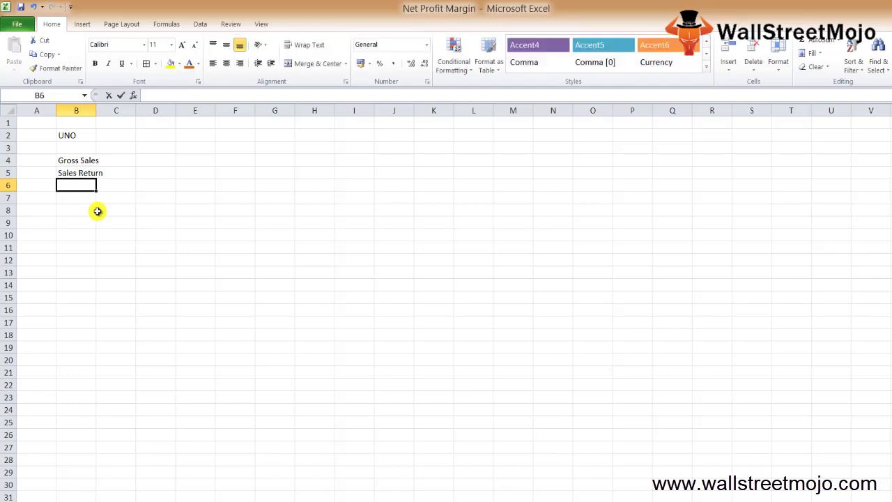
pyautogui.write('Ne')
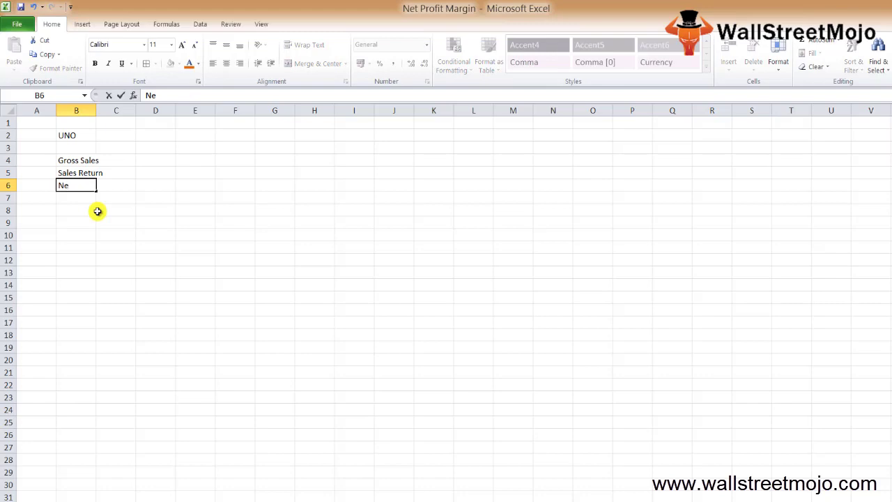
pyautogui.write('t profit')
pyautogui.press('Return')
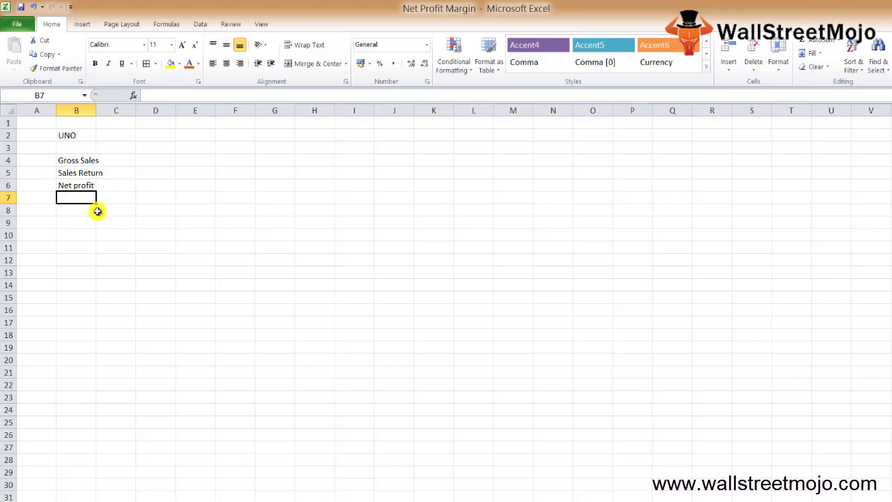
# Step: Enter 250000 for gross sales, 5000 for sales return and 30000 for net profit in cells C4 through C6
pyautogui.press('Up')
pyautogui.press('Up')
pyautogui.press('Up')
pyautogui.press('Right')
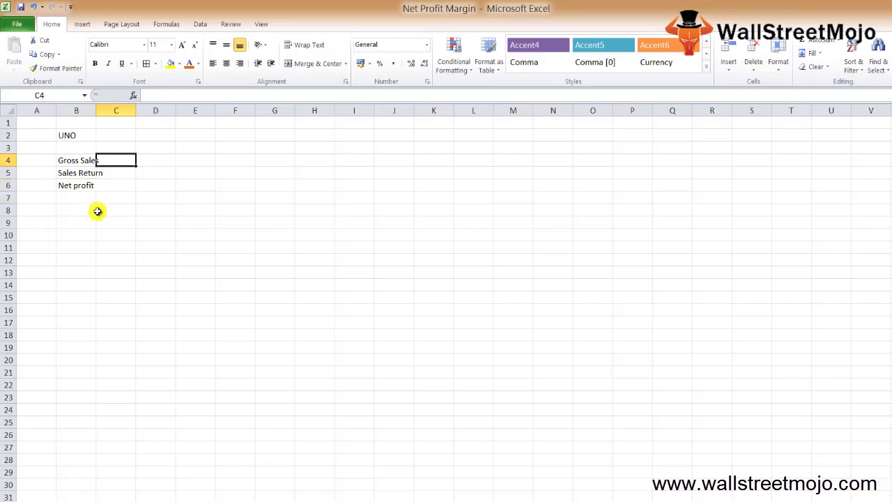
pyautogui.write('250000')
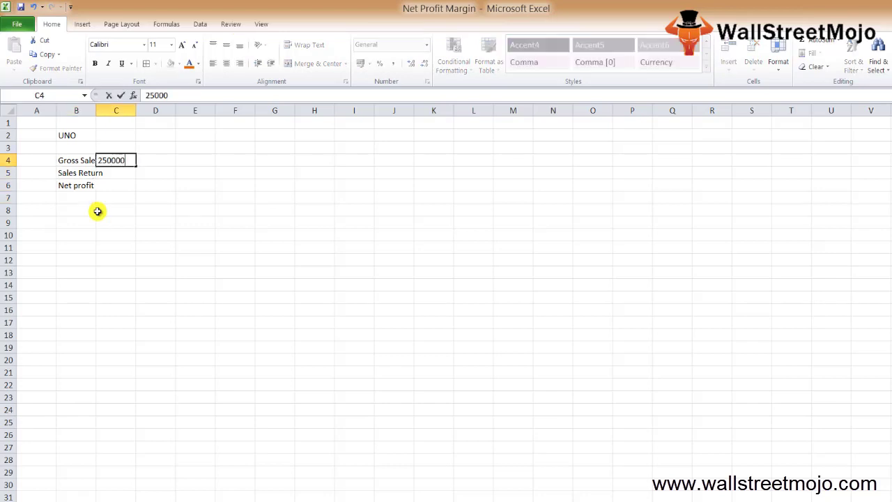
pyautogui.press('Return')
pyautogui.write('5000')
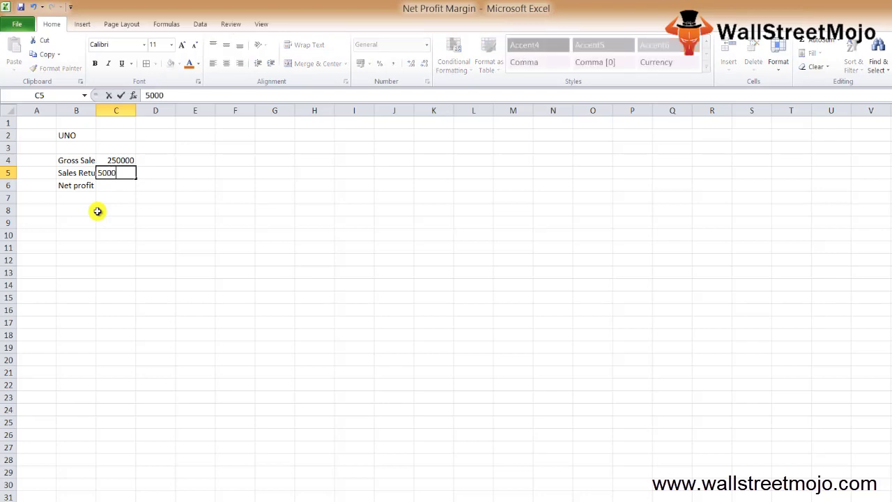
pyautogui.press('Return')
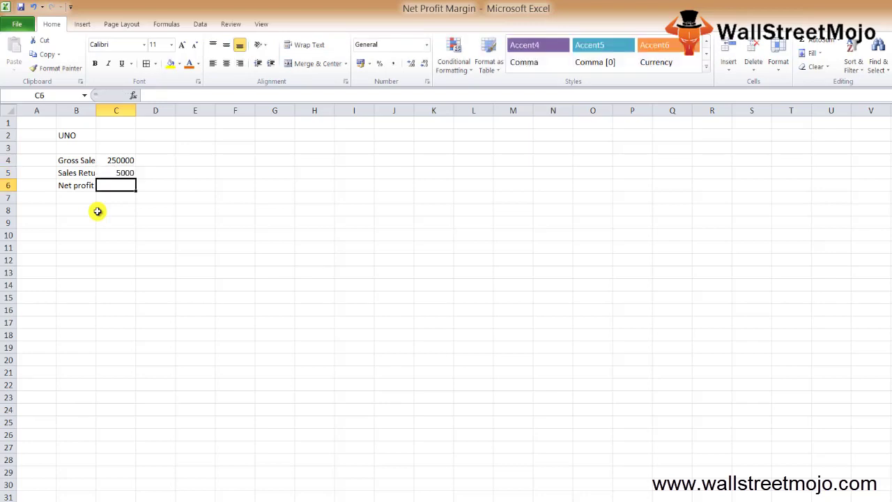
pyautogui.write('30000')
pyautogui.press('Return')
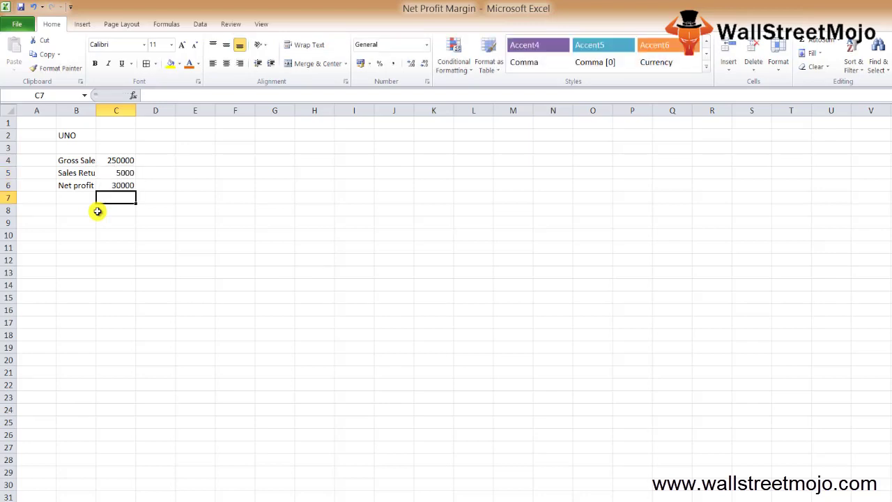
# Step: Label cell B8 "Gross Sales" and link cell C8 to the gross sales amount in C4
pyautogui.click(96, 212)
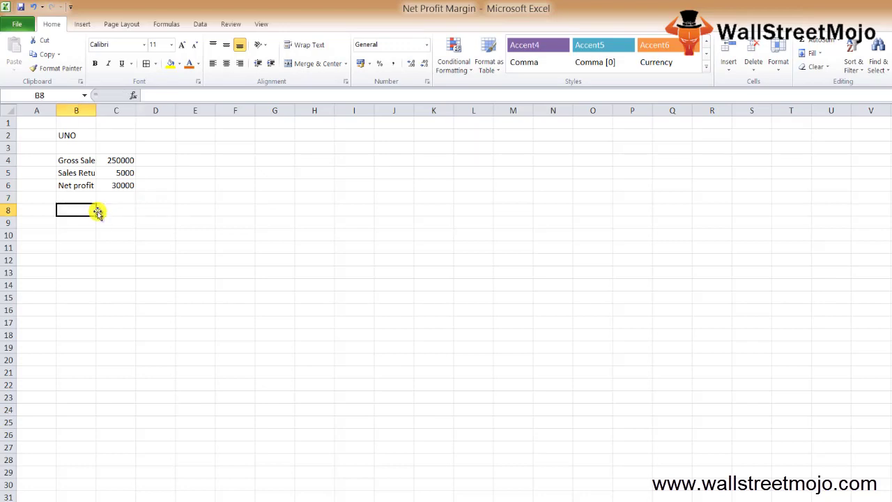
pyautogui.write('Gross S')
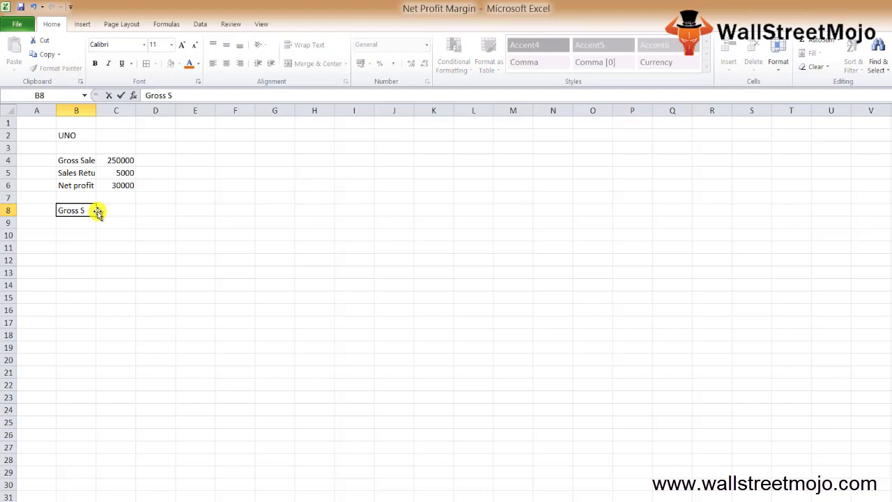
pyautogui.write('ales')
pyautogui.click(99, 212)
pyautogui.write('=')
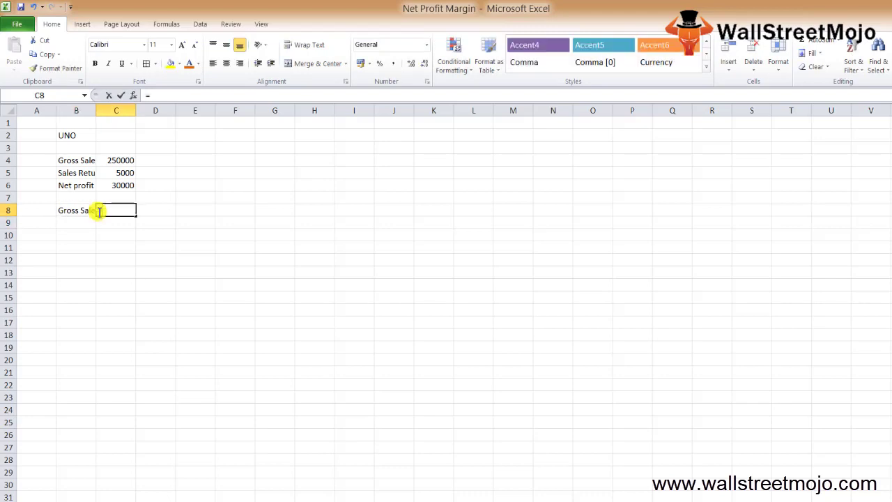
pyautogui.press('Up')
pyautogui.press('Up')
pyautogui.press('Up')
pyautogui.press('Up')
pyautogui.press('Return')
pyautogui.press('Down')
pyautogui.press('Left')
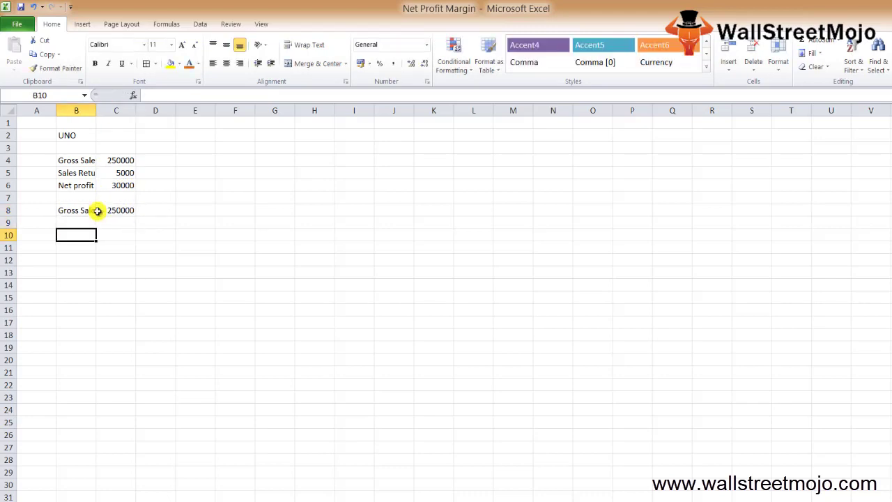
pyautogui.press('Up')
pyautogui.press('Up')
pyautogui.press('Up')
pyautogui.press('Up')
pyautogui.press('Up')
pyautogui.hotkey('shift', 'Right')
pyautogui.press('Down')
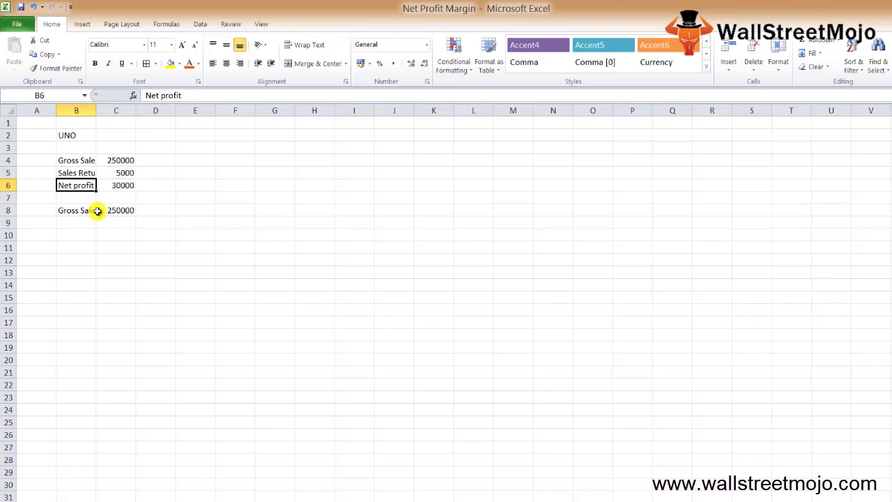
# Step: Copy the Sales Return label and amount from B5:C5 into B9:C9
pyautogui.press('Up')
pyautogui.hotkey('shift', 'Right')
pyautogui.hotkey('ctrl', 'c')
pyautogui.press('Down')
pyautogui.press('Down')
pyautogui.press('Down')
pyautogui.press('Down')
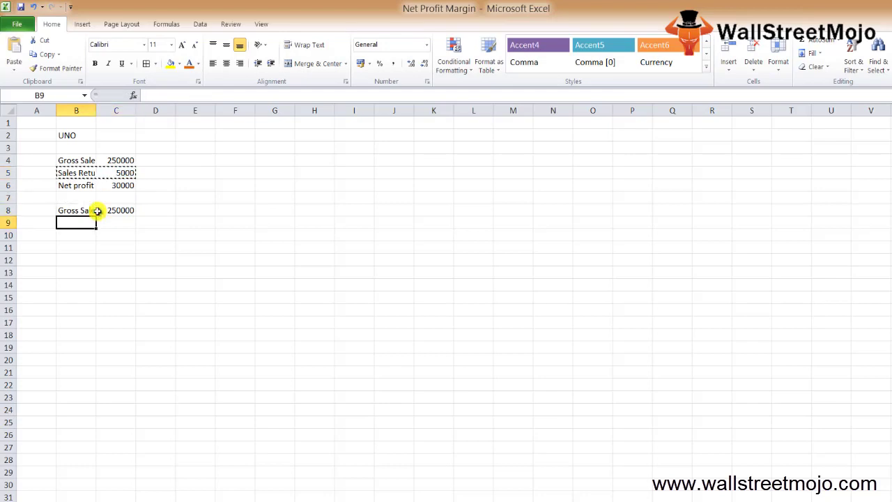
pyautogui.hotkey('shift', 'Right')
pyautogui.hotkey('ctrl', 'v')
# Step: Enter the label "Net Sales" in cell B10
pyautogui.press('Down')
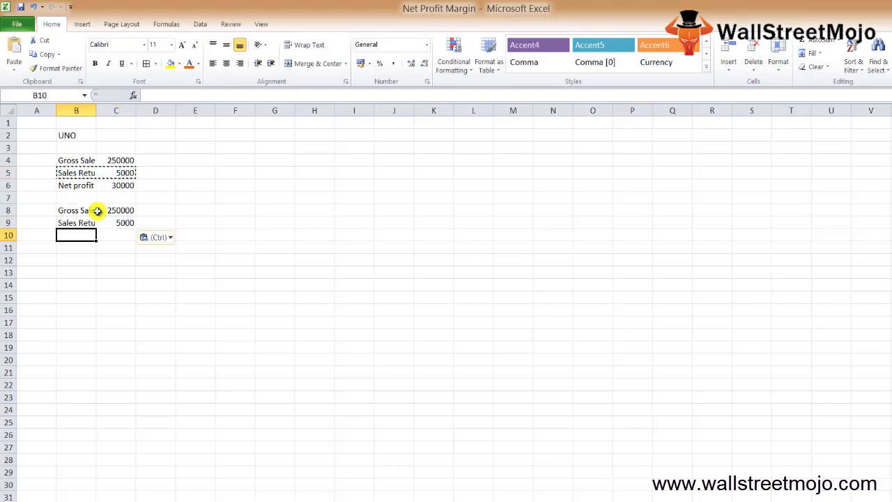
pyautogui.write('Net Sa')
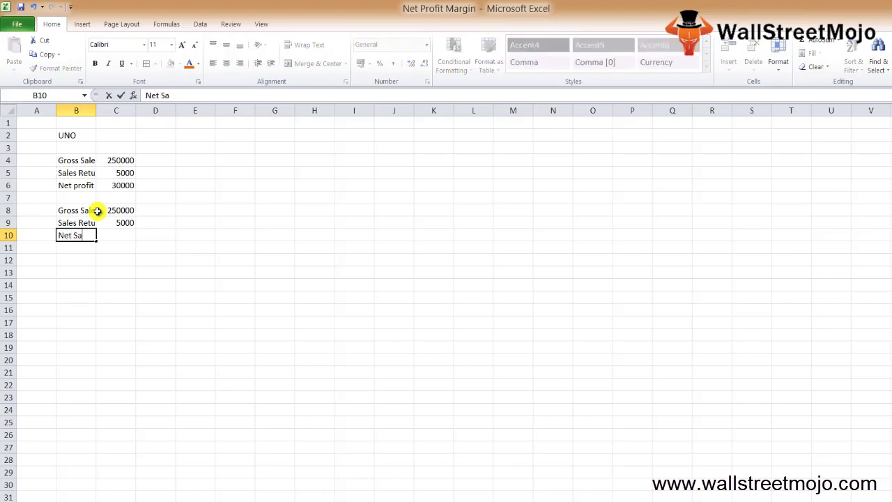
pyautogui.write('les')
pyautogui.press('Return')
pyautogui.press('Up')
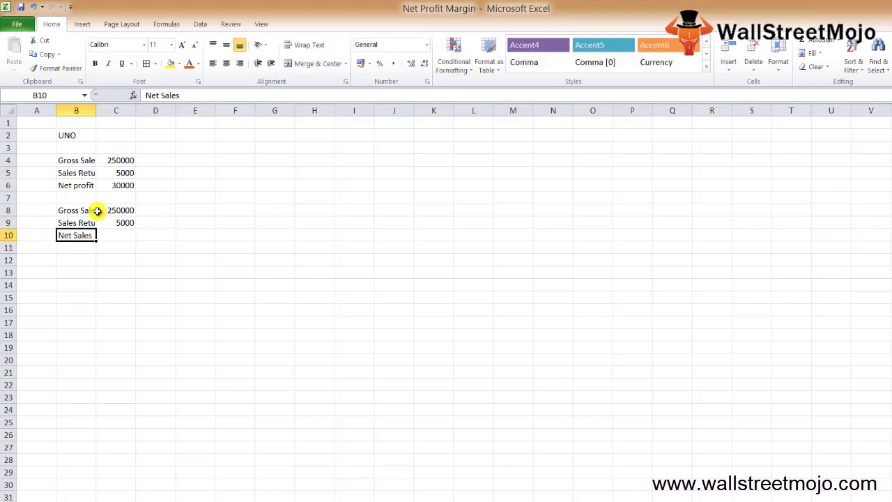
# Step: Calculate net sales in cell C10 with the formula =C8-C9
pyautogui.press('Right')
pyautogui.write('=')
pyautogui.click(98, 211)
pyautogui.write('-')
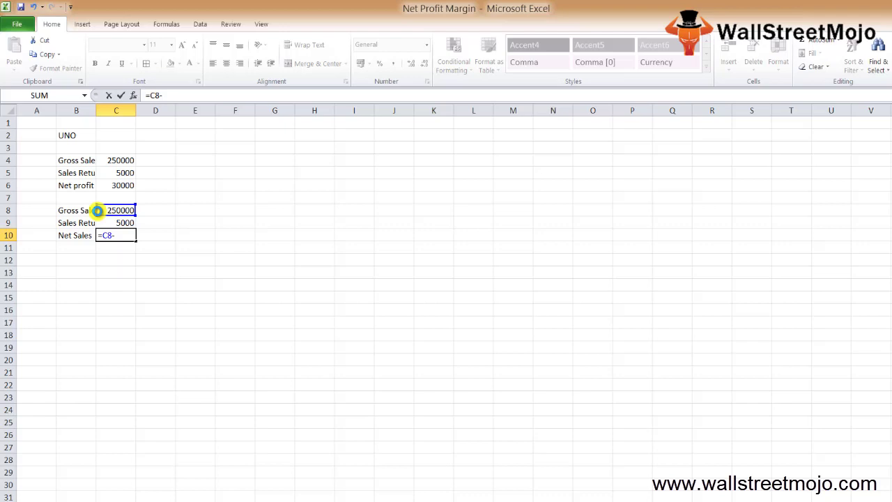
pyautogui.press('Return')
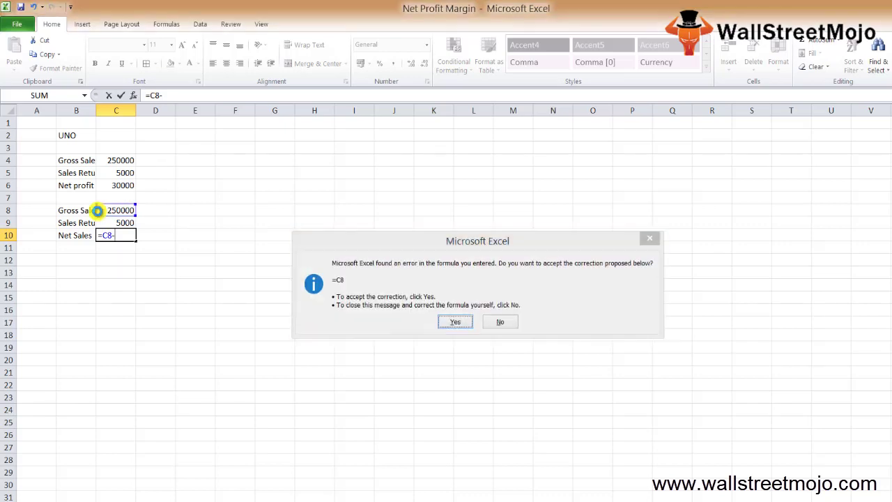
pyautogui.press('n')
pyautogui.press('Return')
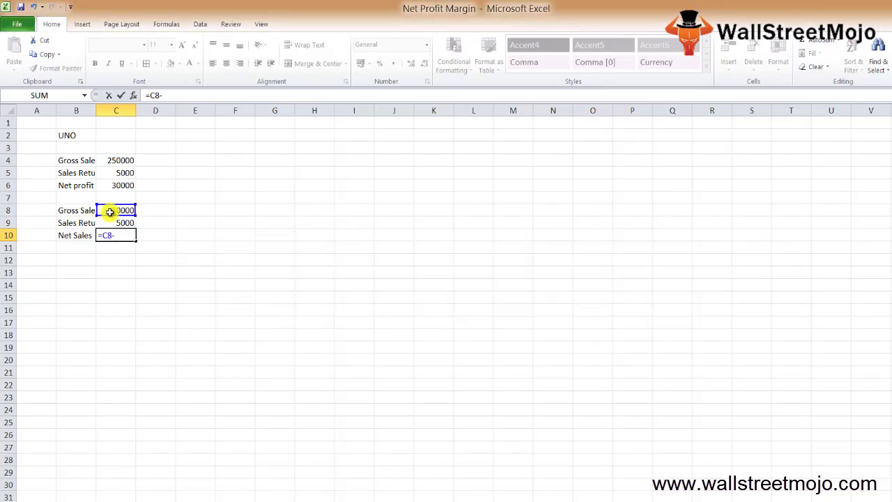
pyautogui.click(120, 222)
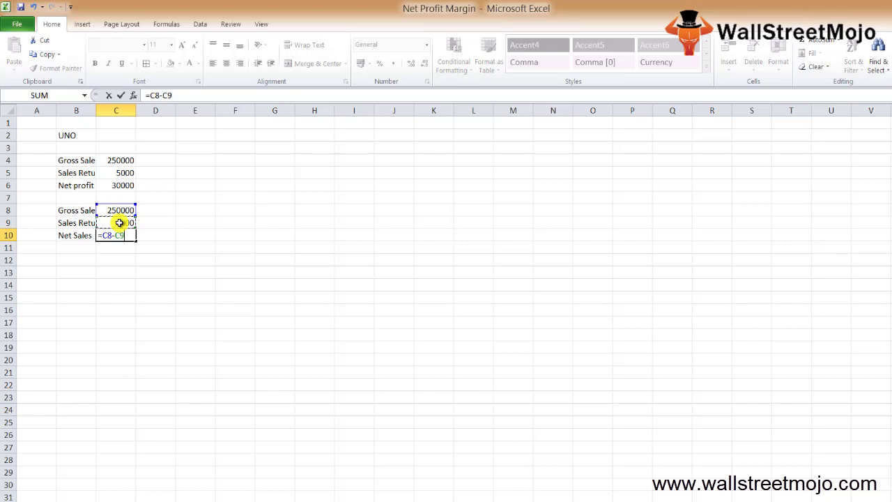
pyautogui.press('Return')
pyautogui.press('Up')
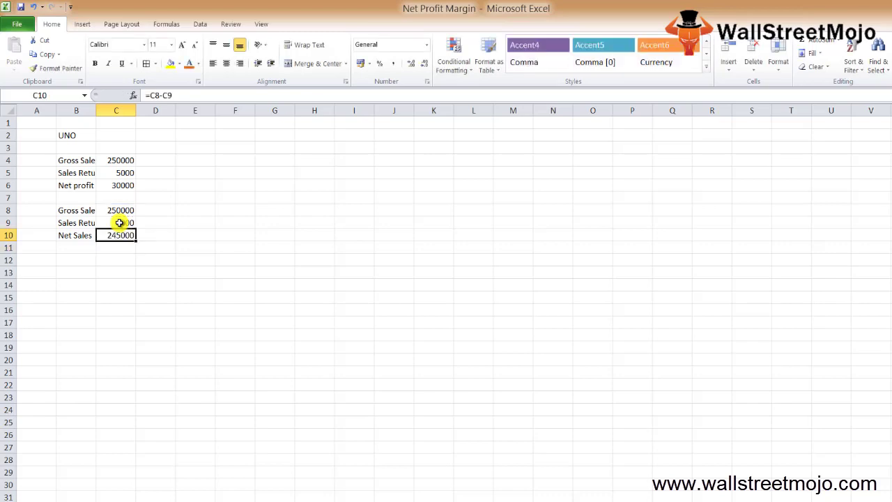
# Step: Link cells B11 and C11 to the net profit label in B6 and its amount in C6
pyautogui.press('Down')
pyautogui.press('Down')
pyautogui.press('Left')
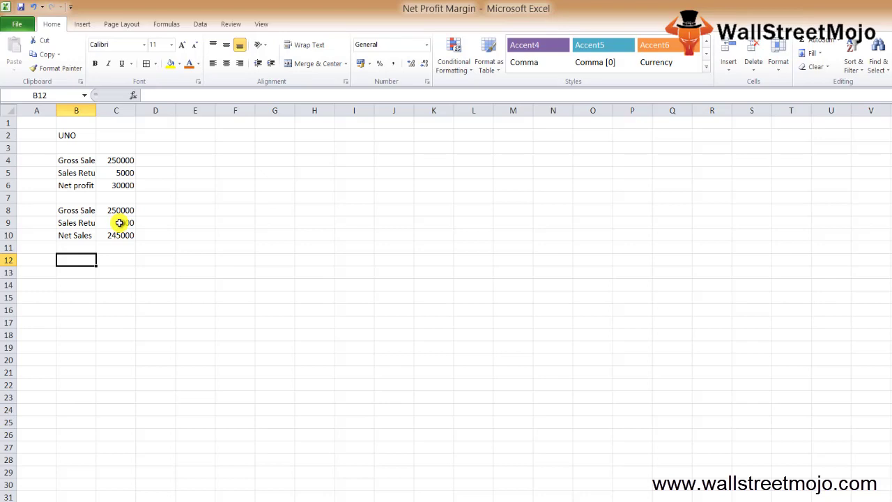
pyautogui.press('Up')
pyautogui.write('=B6')
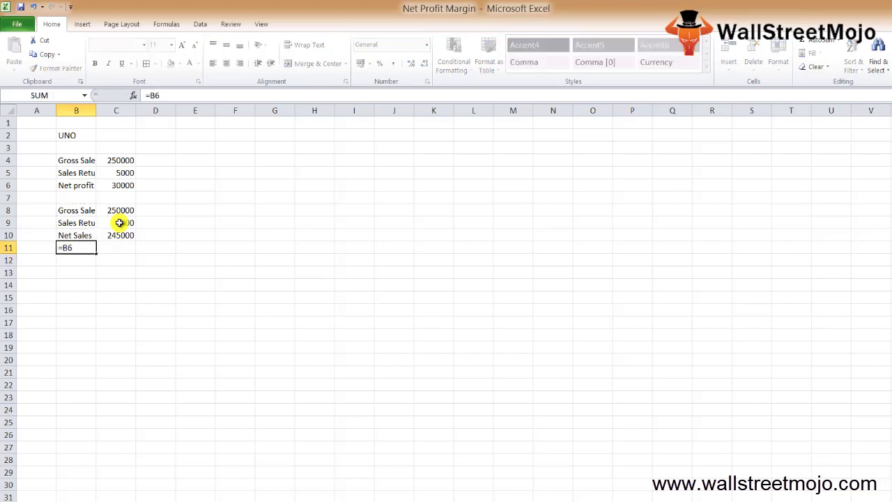
pyautogui.press('Tab')
pyautogui.write('=')
pyautogui.press('Up')
pyautogui.press('Up')
pyautogui.press('Up')
pyautogui.press('Up')
pyautogui.press('Up')
pyautogui.press('Return')
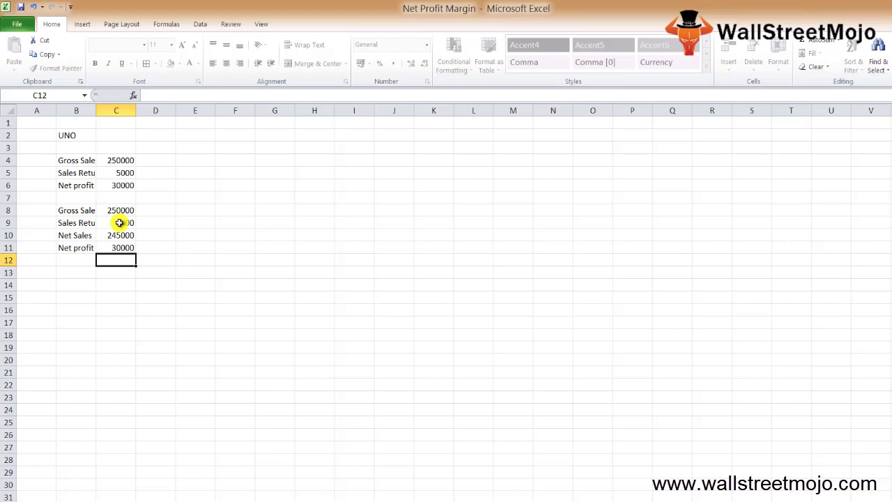
# Step: Enter the text "Net Margin Formulla =" in cell B13
pyautogui.press('Down')
pyautogui.press('Left')
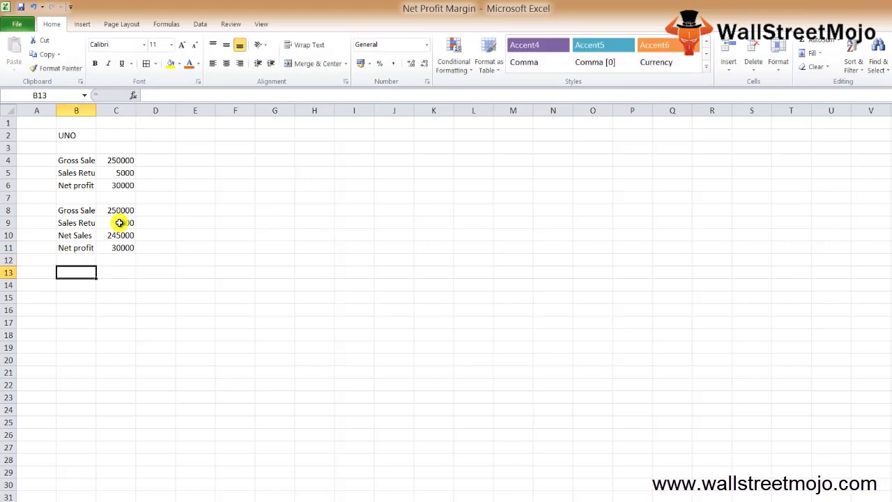
pyautogui.write('Net Ma')
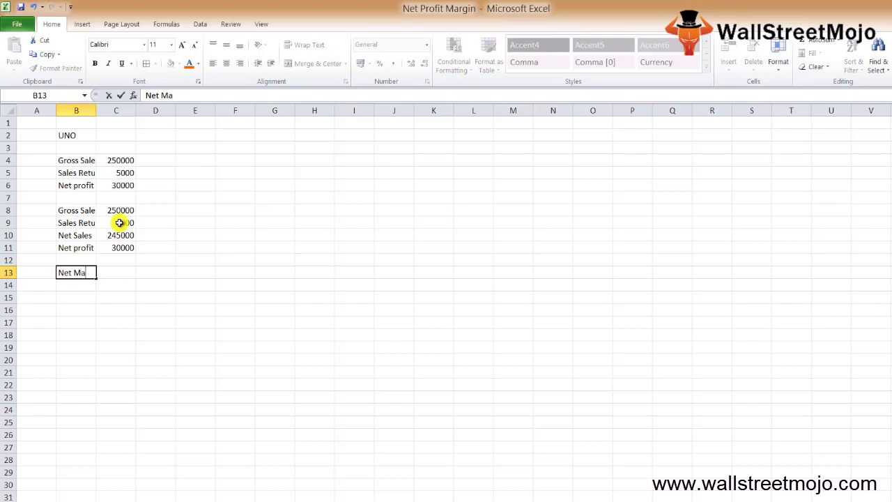
pyautogui.write('rgin Formulla =')
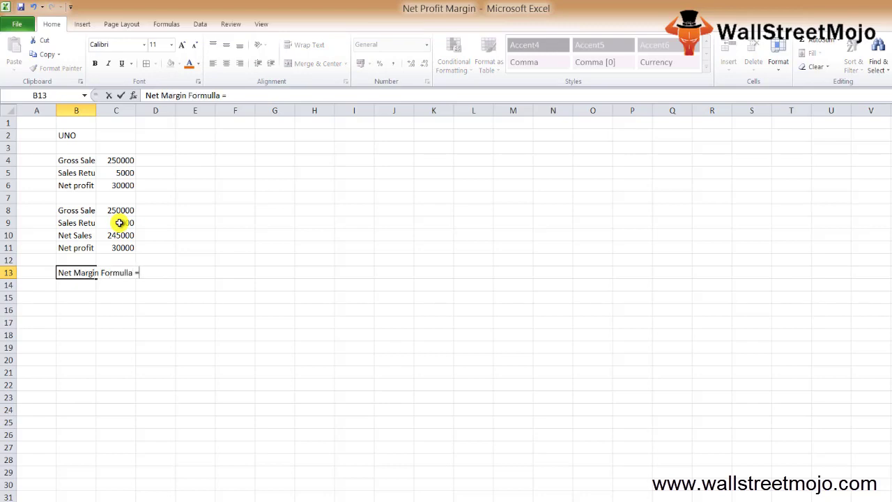
pyautogui.hotkey('ctrl', 'Return')
# Step: Write the formula's fraction with "NP" in cell D13 and "Net sales" beneath it in D14
pyautogui.press('Right')
pyautogui.press('Right')
pyautogui.press('Down')
pyautogui.press('Up')
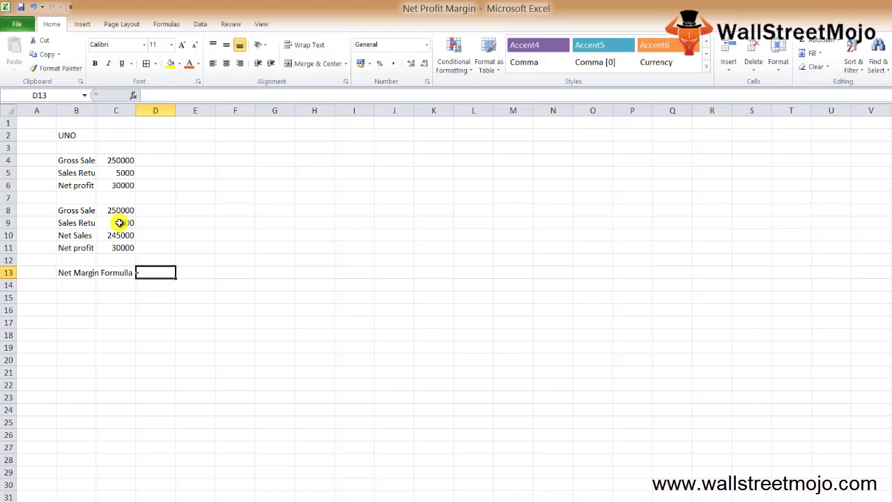
pyautogui.write('NP')
pyautogui.press('Return')
pyautogui.write('Ne')
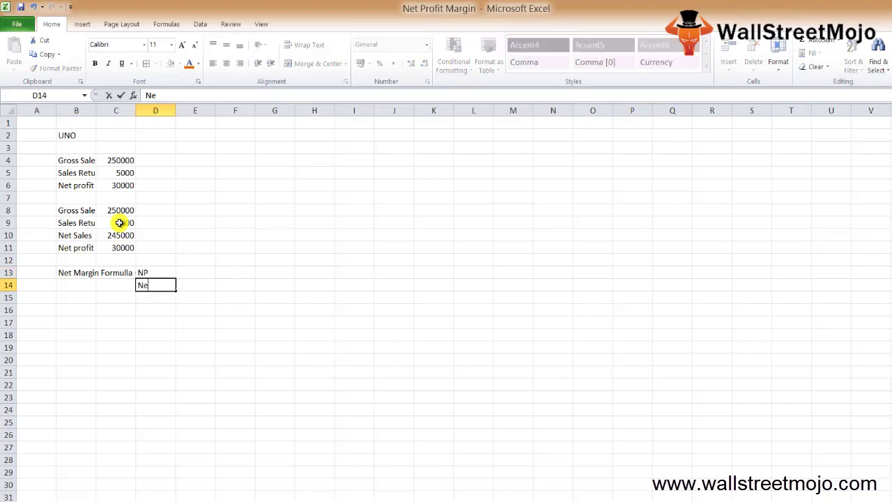
pyautogui.write('t sales')
pyautogui.press('Return')
# Step: Complete the written formula with "*" in cell E13 and 100 in F13
pyautogui.press('Up')
pyautogui.press('Up')
pyautogui.press('Right')
pyautogui.write('*')
pyautogui.press('Return')
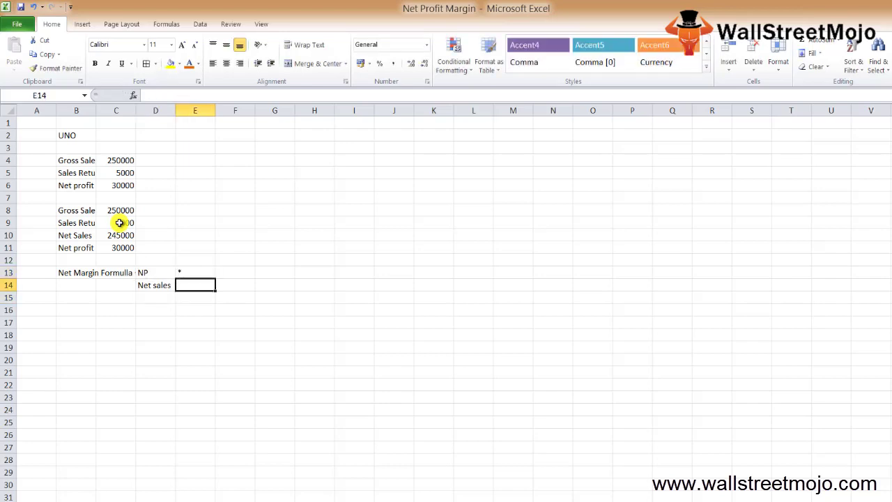
pyautogui.press('Up')
pyautogui.press('Right')
pyautogui.write('100')
pyautogui.press('Return')
# Step: Link cell D16 to the net profit amount with =C11
pyautogui.press('Left')
pyautogui.press('Down')
pyautogui.press('Left')
pyautogui.press('Down')
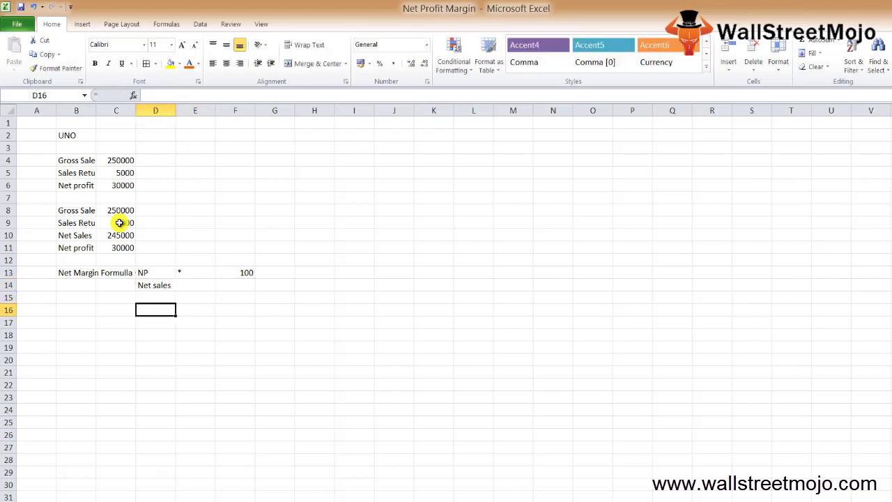
pyautogui.write('=')
pyautogui.press('Up')
pyautogui.press('Up')
pyautogui.press('Up')
pyautogui.press('Up')
pyautogui.press('Up')
pyautogui.press('Left')
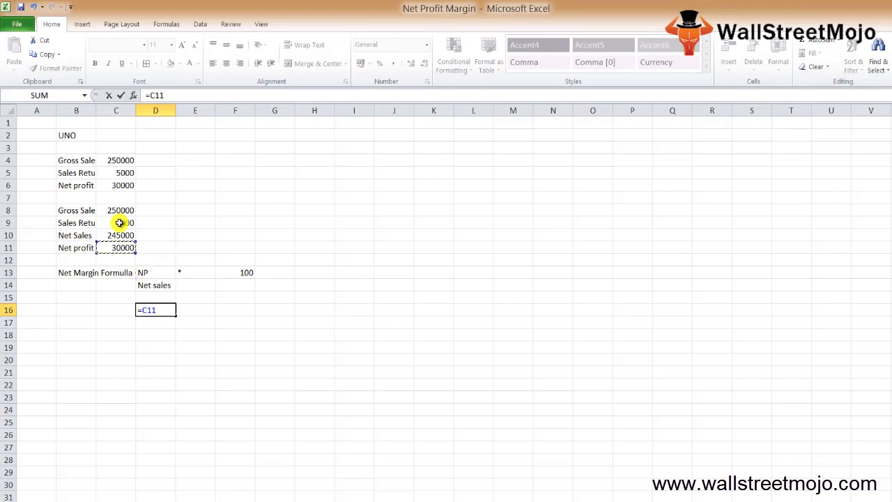
pyautogui.press('Return')
# Step: Link cell D17 to the net sales amount with =C10
pyautogui.write('=')
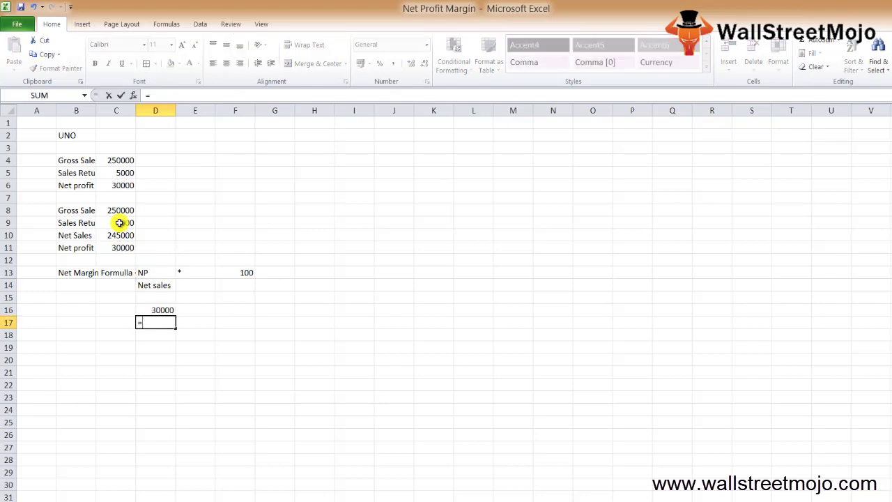
pyautogui.press('Up')
pyautogui.press('Up')
pyautogui.press('Up')
pyautogui.press('Up')
pyautogui.press('Up')
pyautogui.press('Up')
pyautogui.press('Left')
pyautogui.press('Up')
pyautogui.hotkey('ctrl', 'Return')
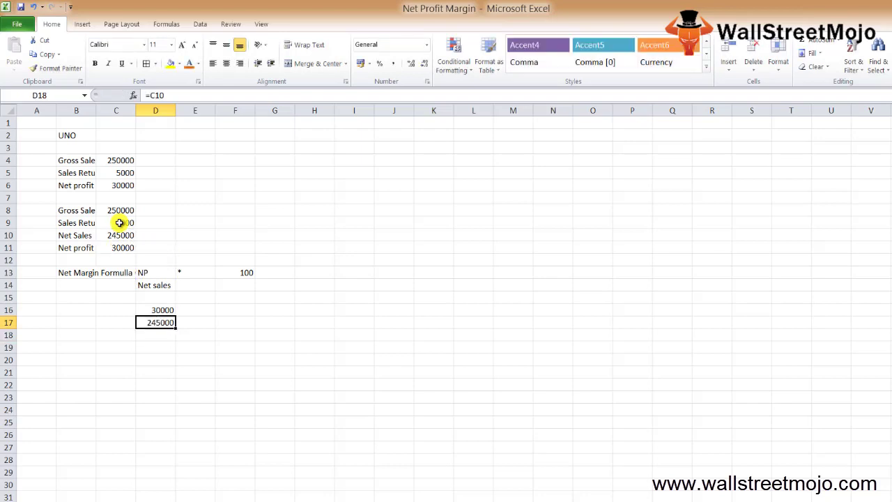
# Step: Enter "*" in cell E16 and 100 in F16 beside the net profit amount
pyautogui.press('Up')
pyautogui.press('Right')
pyautogui.write('*')
pyautogui.press('Right')
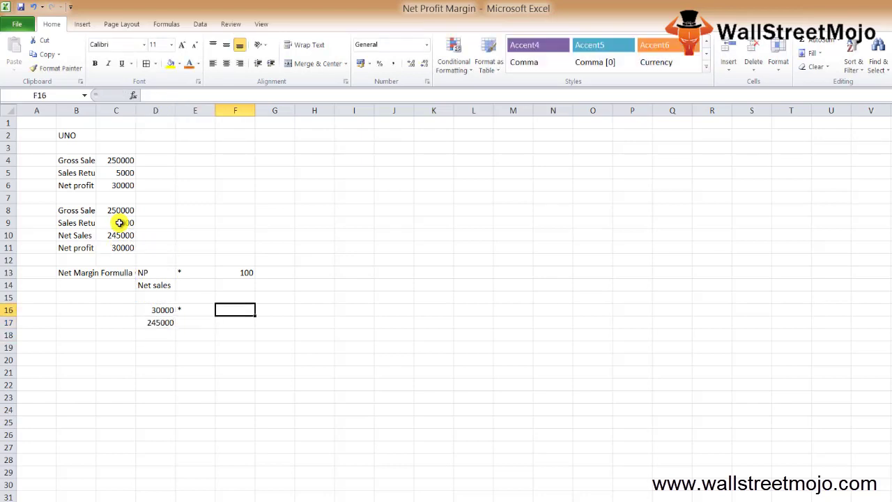
pyautogui.write('100')
pyautogui.press('Down')
pyautogui.press('Down')
pyautogui.press('Down')
pyautogui.press('Left')
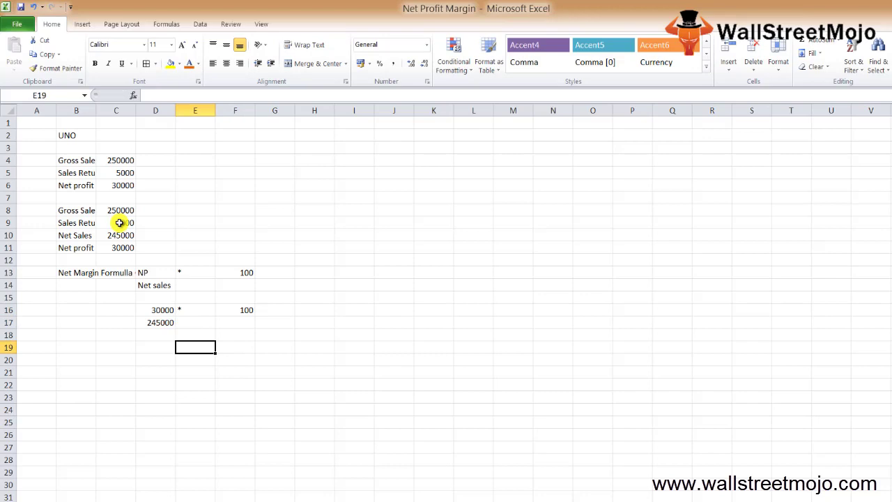
pyautogui.press('Left')
pyautogui.write('=')
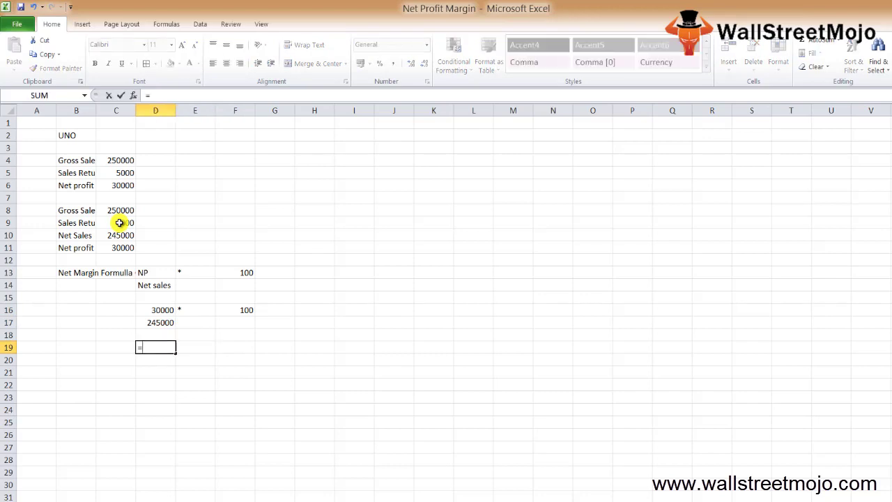
pyautogui.write('D1')
pyautogui.press('Escape')
# Step: Multiply net profit by 100 in cell D19 with the formula =D16*F16
pyautogui.write('=')
pyautogui.press('Up')
pyautogui.press('Up')
pyautogui.press('Up')
pyautogui.write('*')
pyautogui.press('Up')
pyautogui.press('Up')
pyautogui.press('Up')
pyautogui.press('Right')
pyautogui.press('Right')
pyautogui.press('Return')
pyautogui.press('Up')
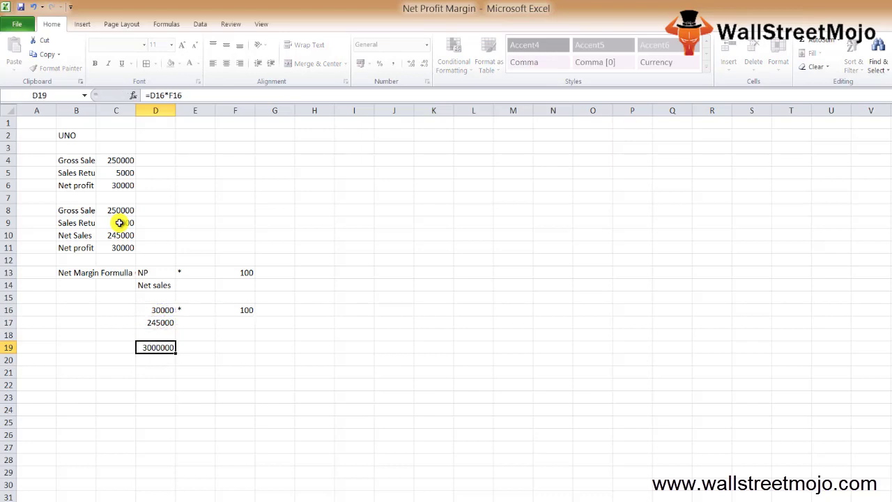
# Step: Calculate the net profit margin in cell E19 with the formula =D19/D17
pyautogui.press('Right')
pyautogui.write('=')
pyautogui.press('Left')
pyautogui.write('/')
pyautogui.press('Up')
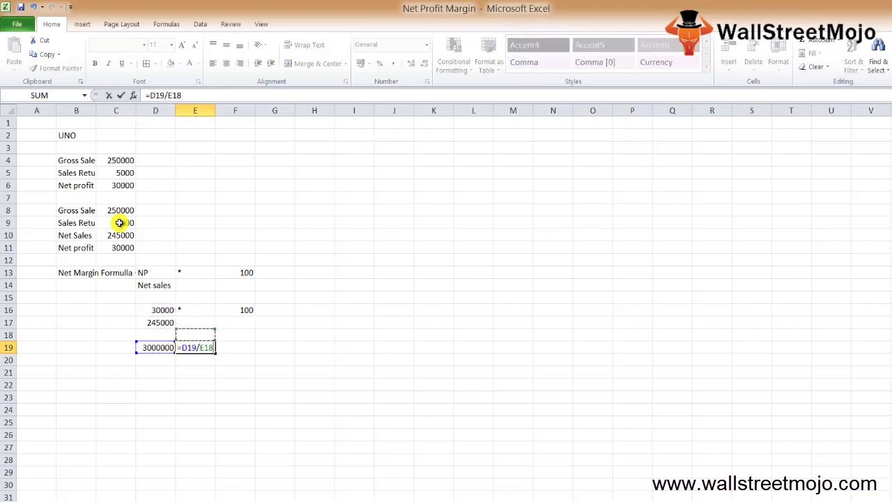
pyautogui.press('Up')
pyautogui.press('Return')
pyautogui.press('Up')
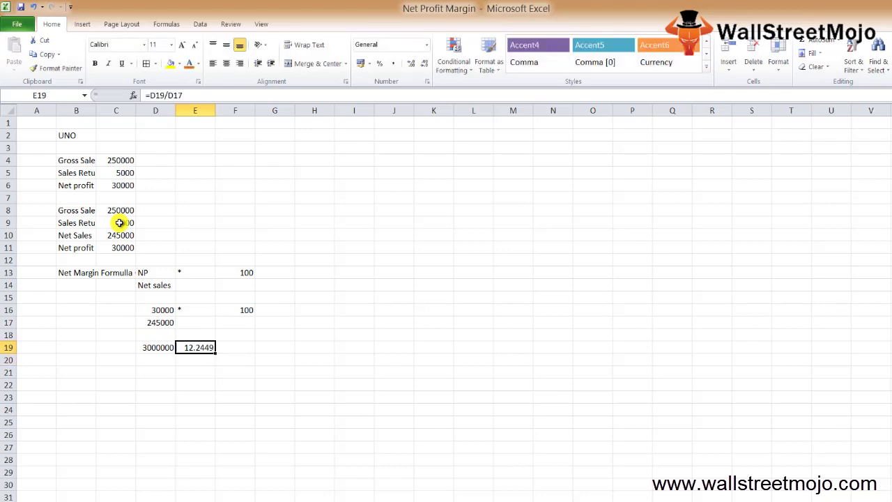
pyautogui.press('Down')
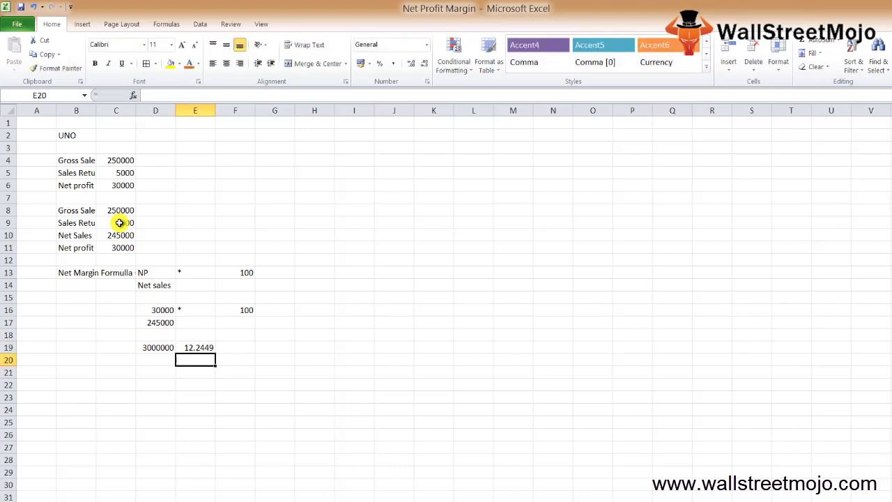
pyautogui.press('Up')
pyautogui.press('Down')
pyautogui.press('Up')
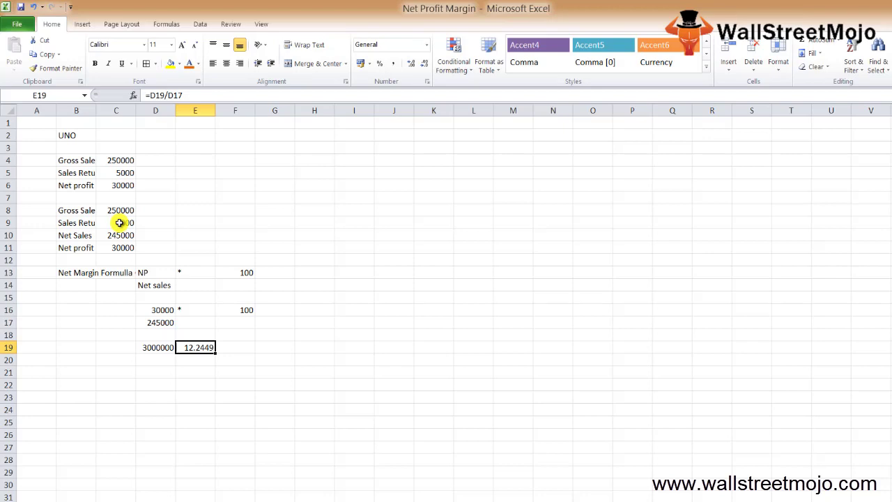
pyautogui.press('Down')
pyautogui.press('Down')
pyautogui.press('Up')
pyautogui.press('Up')
# Step: Enter the note "Similar Industry" in cell F19 beside the margin result
pyautogui.press('Right')
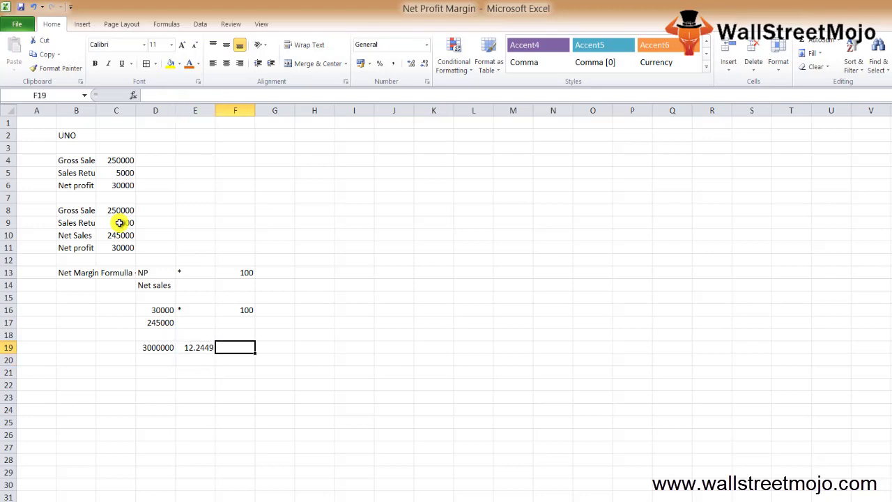
pyautogui.write('Simmi')
pyautogui.press('BackSpace')
pyautogui.press('BackSpace')
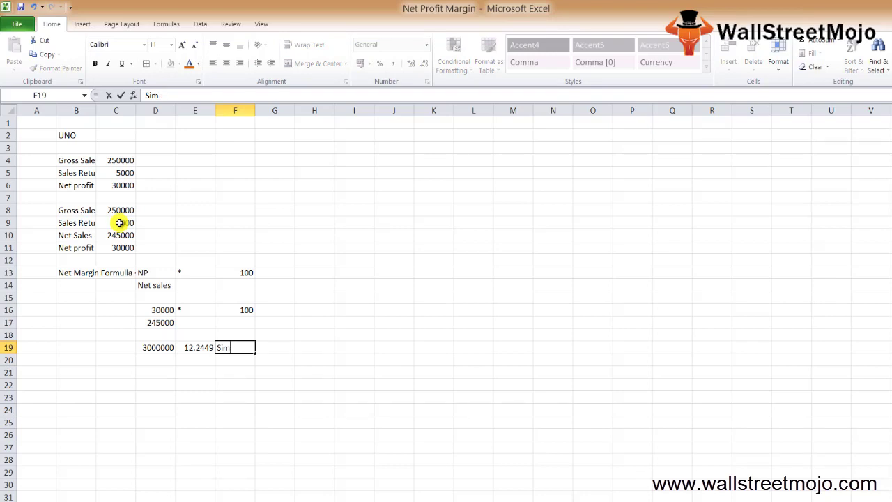
pyautogui.write('ilar Industry')
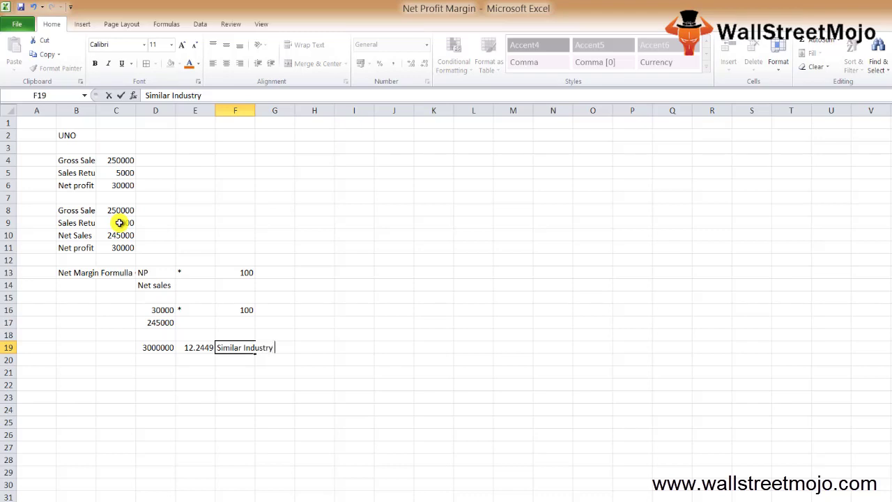
pyautogui.press('Return')
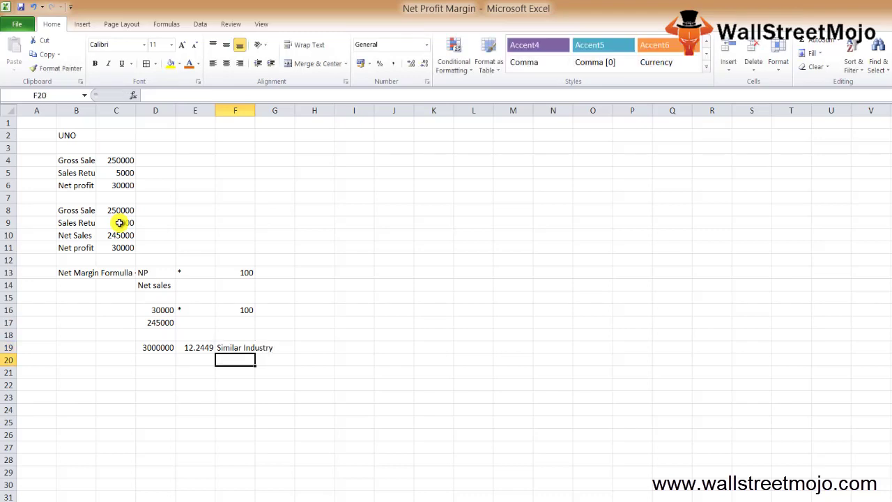
pyautogui.press('Up')
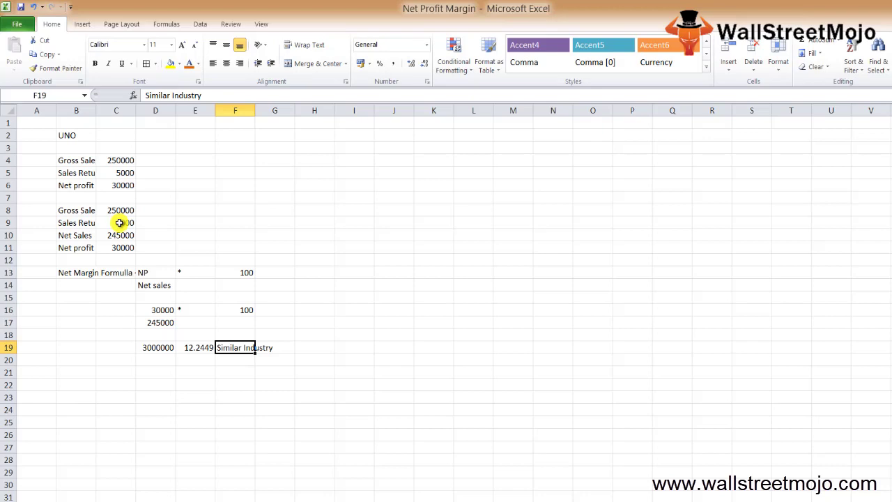
# Step: Switch to the next blank worksheet and enter the label "Net Profit" in cell B2
pyautogui.press('Down')
pyautogui.press('Down')
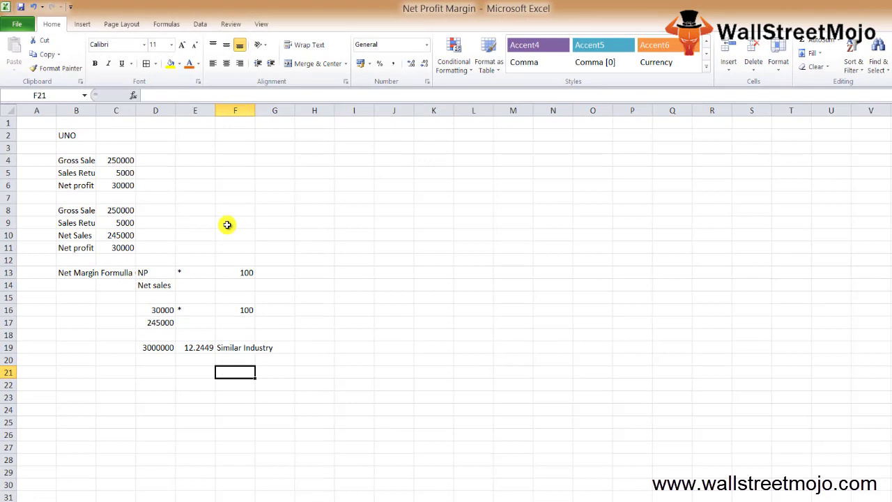
pyautogui.hotkey('ctrl', 'pagedown')
pyautogui.press('Down')
pyautogui.press('Right')
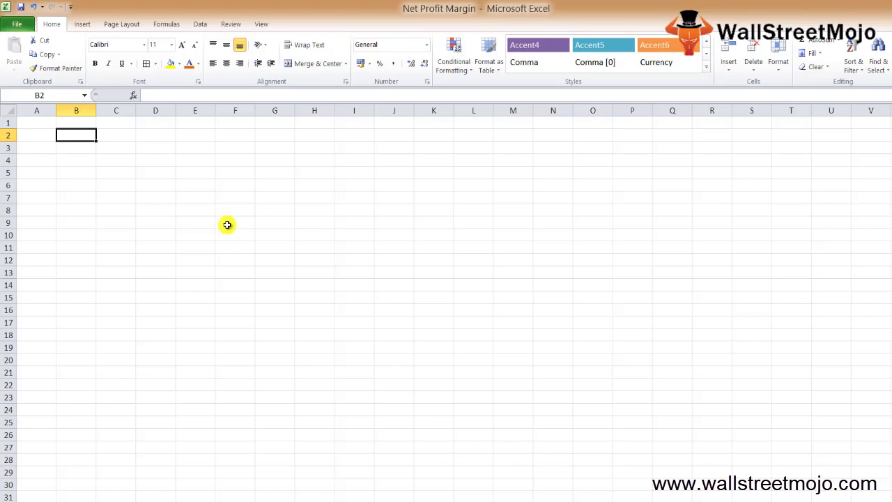
pyautogui.write('Net Profit')
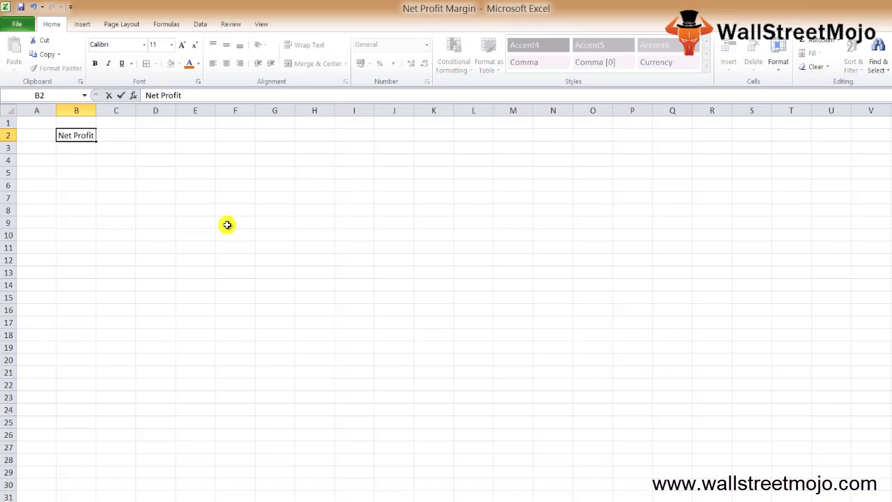
pyautogui.press('Return')
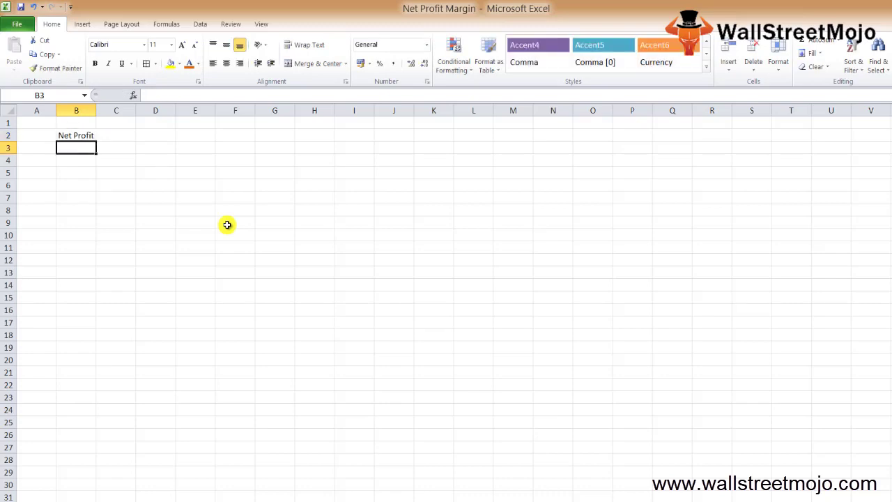
# Step: Enter the note "Num" in cell C2 beside the Net Profit label
pyautogui.press('Up')
pyautogui.press('Right')
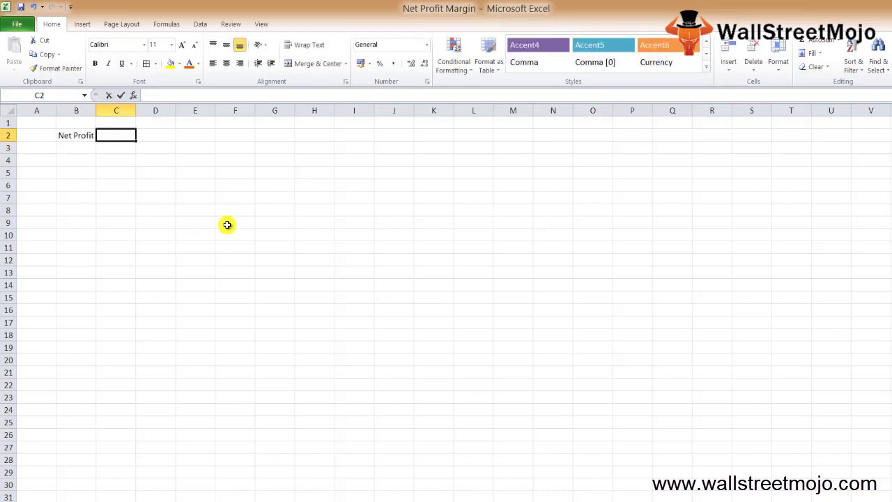
pyautogui.write('Num')
pyautogui.press('Return')
pyautogui.press('Left')
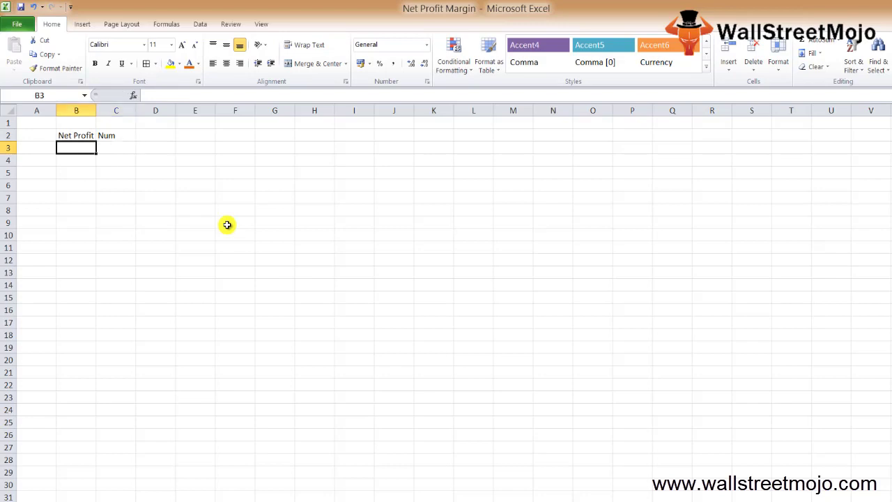
# Step: Enter the label "Net Sales" in cell B3 below Net Profit
pyautogui.press('Up')
pyautogui.hotkey('shift', 'space')
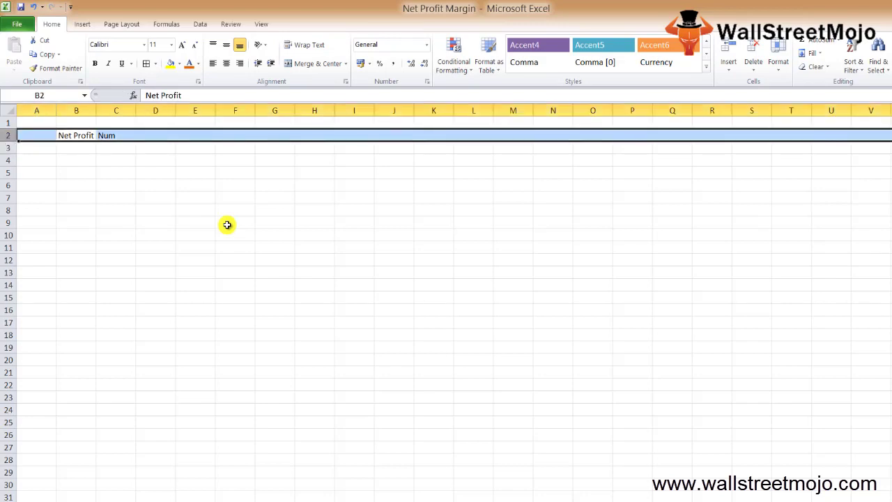
pyautogui.press('Down')
pyautogui.write('Net ')
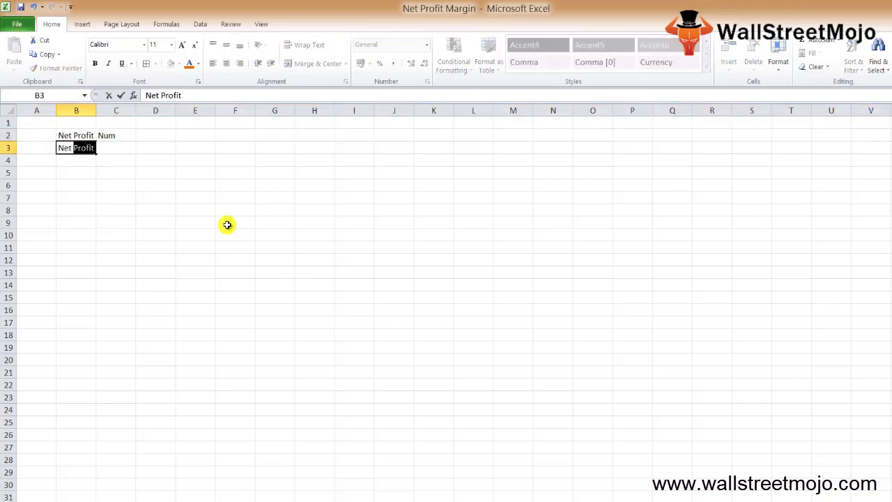
pyautogui.write('Sales')
pyautogui.press('Return')
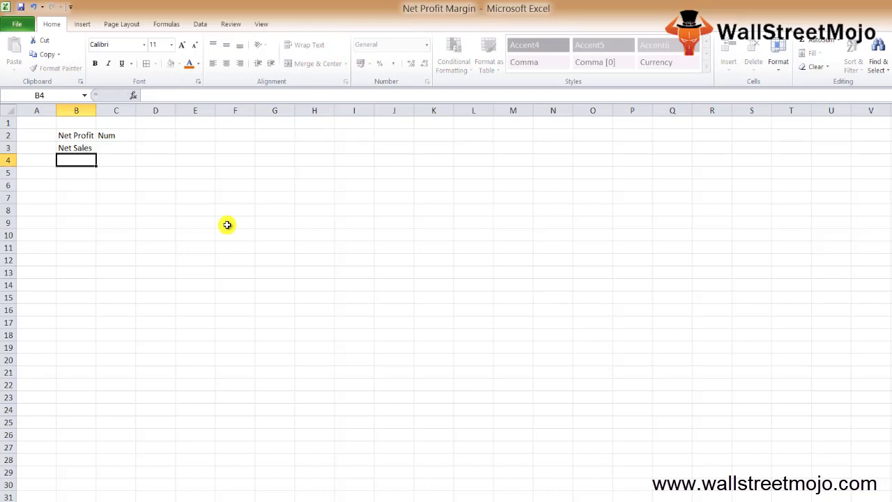
pyautogui.press('Up')
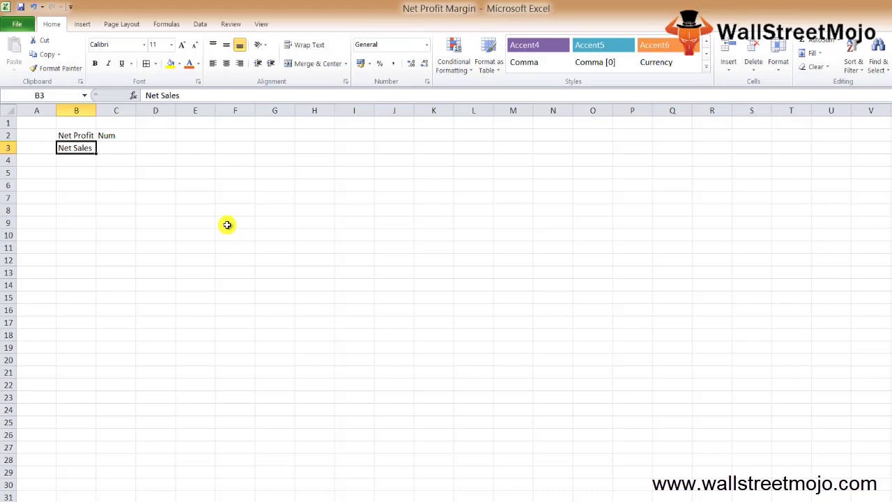
# Step: Enter the example figures 10 in cell B5 and 100 in cell B6
pyautogui.hotkey('shift', 'space')
pyautogui.press('Right')
pyautogui.press('Left')
pyautogui.press('Down')
pyautogui.press('Down')
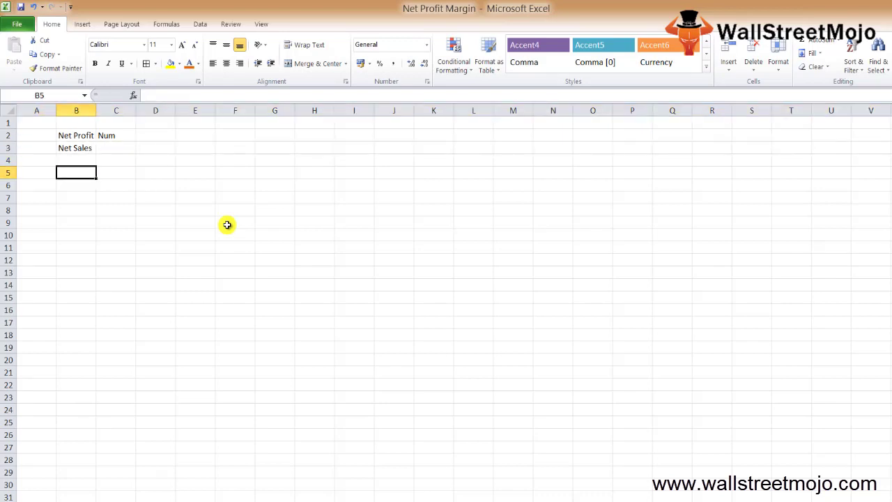
pyautogui.press('Right')
pyautogui.press('Left')
pyautogui.write('10')
pyautogui.press('Return')
pyautogui.write('100')
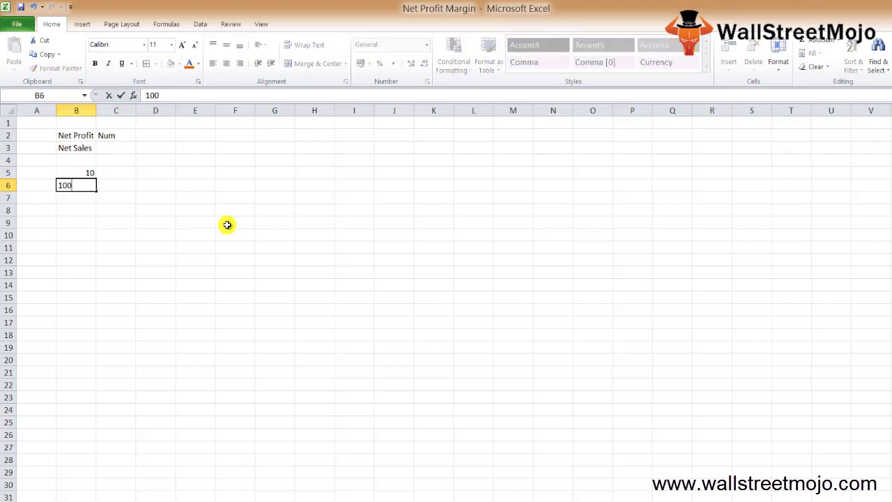
pyautogui.press('Return')
# Step: Enter the example margin 10% in cell D5, in the row of the first figure
pyautogui.press('Up')
pyautogui.press('Up')
pyautogui.press('Right')
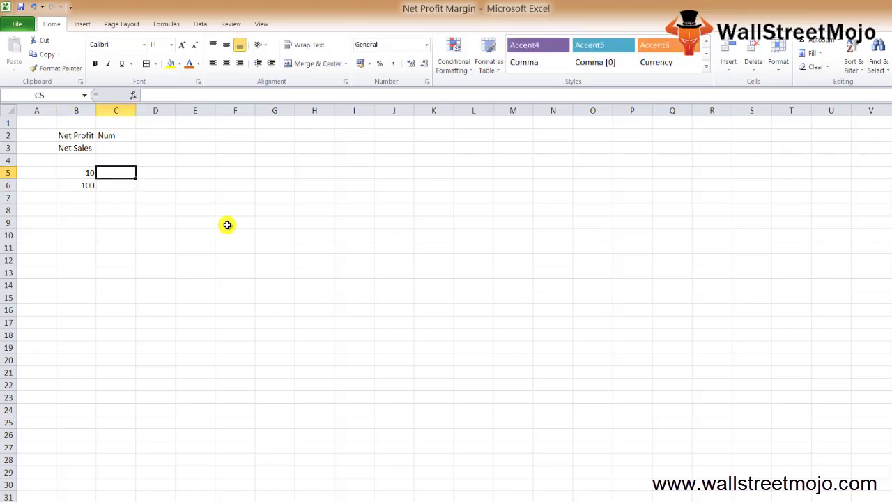
pyautogui.press('Right')
pyautogui.write('10')
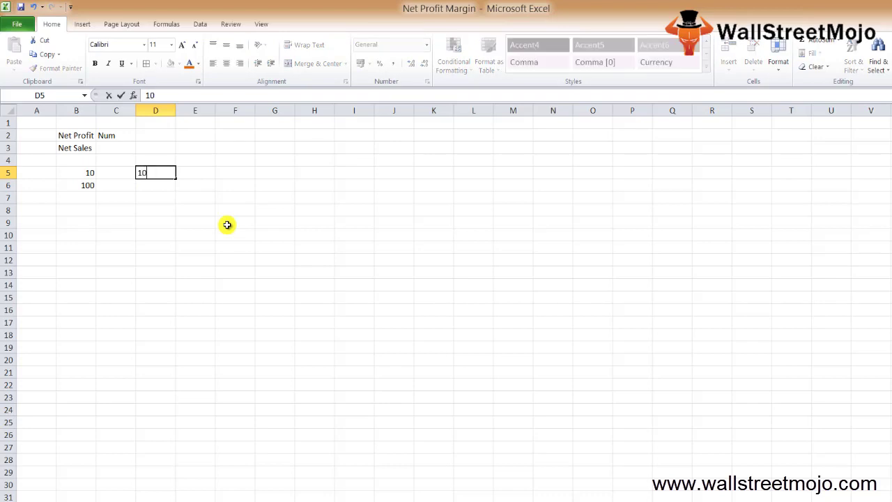
pyautogui.write('%')
pyautogui.press('Return')
pyautogui.press('Up')
pyautogui.press('Left')
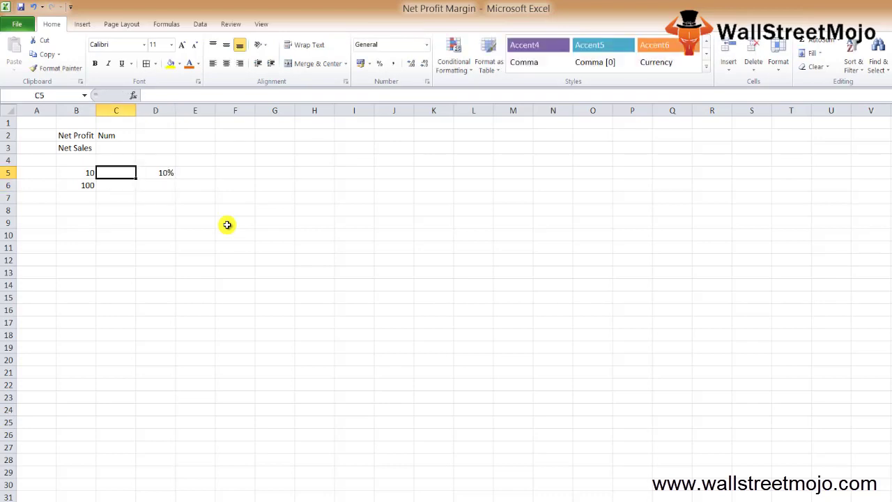
# Step: Enter "Income Statement" in cell D2 as the source of Net Profit
pyautogui.press('Down')
pyautogui.press('Down')
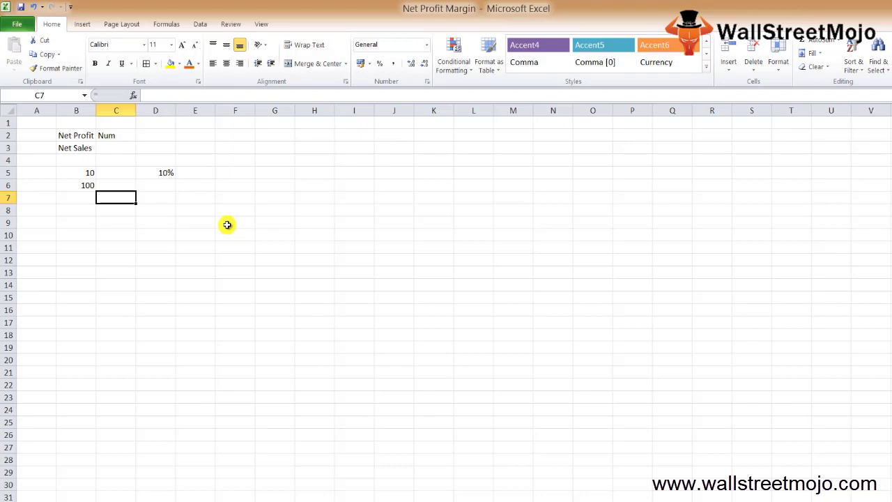
pyautogui.press('Up')
pyautogui.press('Up')
pyautogui.press('Up')
pyautogui.press('Up')
pyautogui.press('Up')
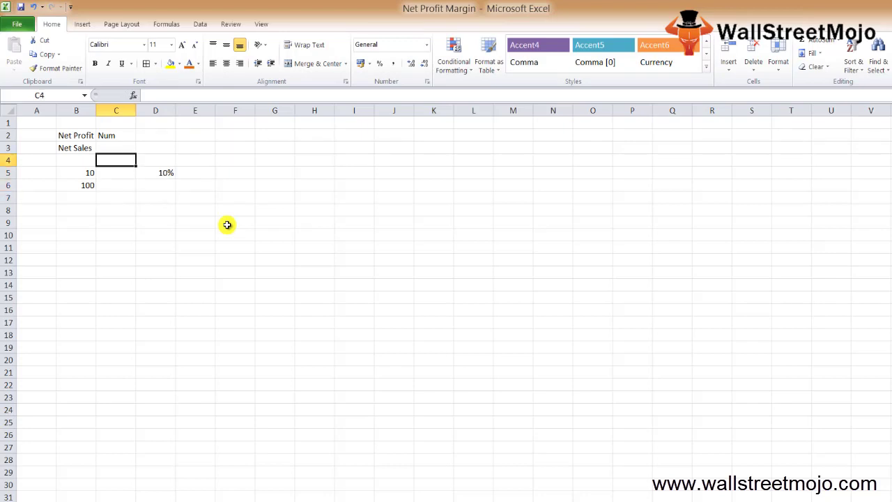
pyautogui.press('Right')
pyautogui.write('Income S')
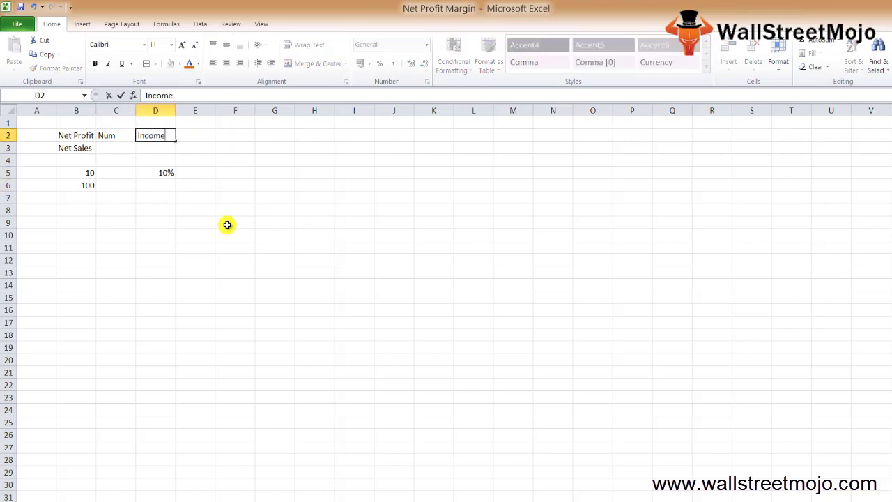
pyautogui.write('ement')
pyautogui.press('Return')
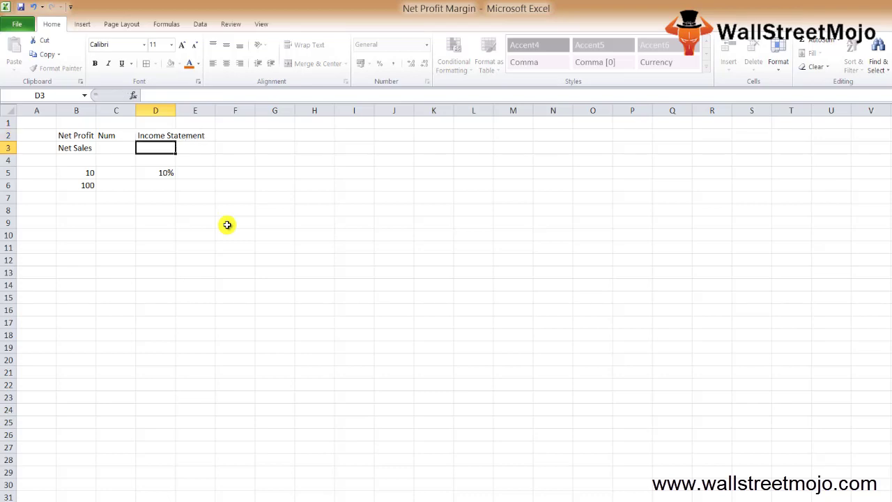
# Step: Enter "Net Profit" in cell F2 beside the Income Statement entry
pyautogui.press('Up')
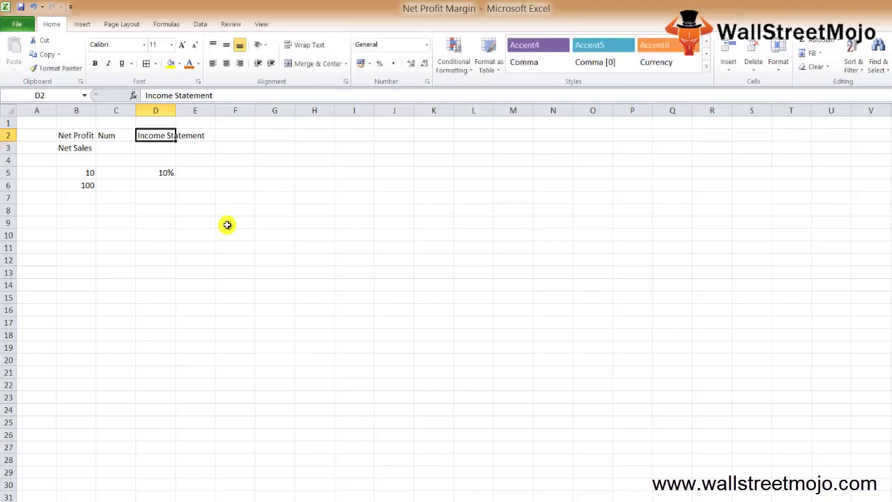
pyautogui.press('Right')
pyautogui.press('Right')
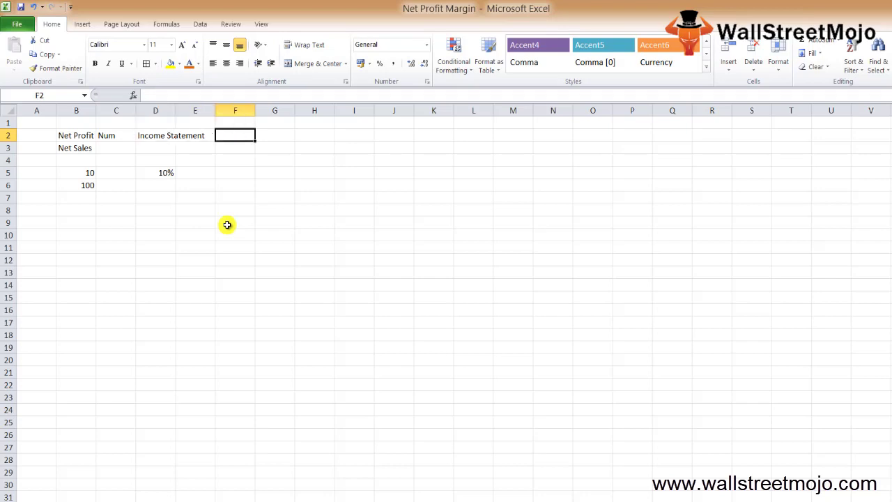
pyautogui.write('Net Profit')
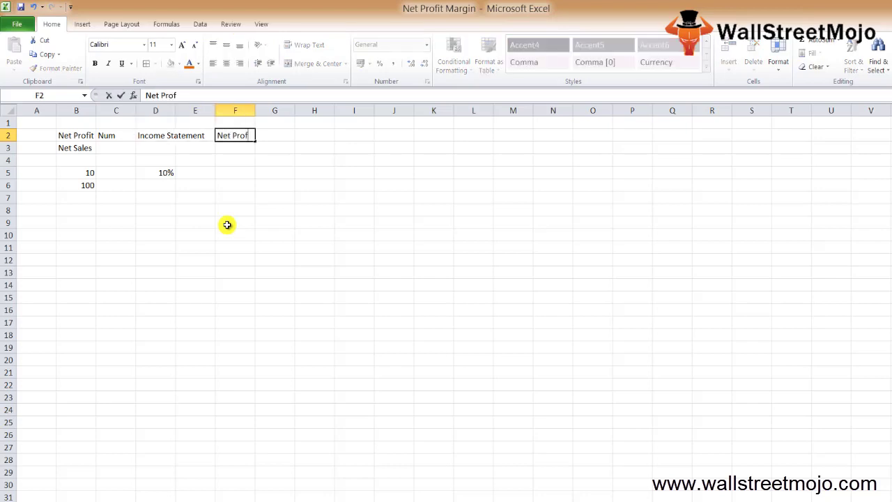
pyautogui.press('Return')
# Step: Fill "Income Statement" from cell D2 down into D3 for the Net Sales row
pyautogui.press('Left')
pyautogui.press('Left')
pyautogui.press('Left')
pyautogui.press('Left')
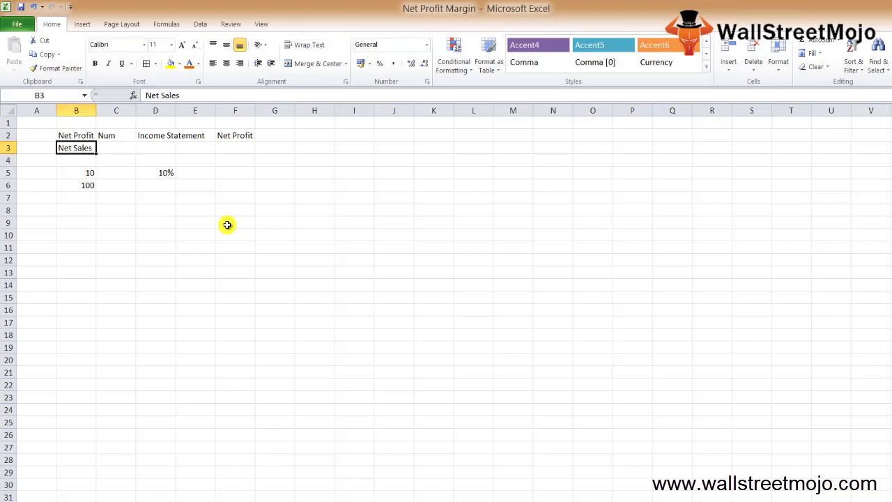
pyautogui.hotkey('shift', 'space')
pyautogui.press('Right')
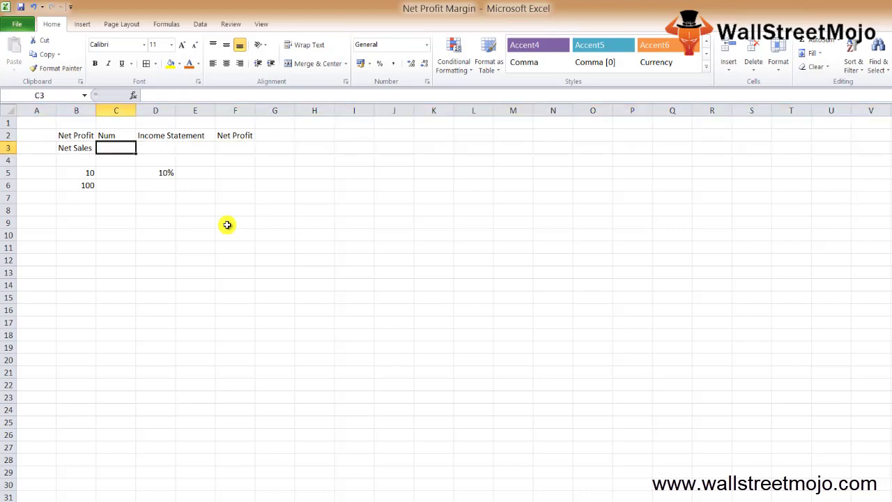
pyautogui.click(227, 224)
pyautogui.press('Up')
pyautogui.press('Up')
pyautogui.press('Up')
pyautogui.press('Up')
pyautogui.press('Up')
pyautogui.press('Up')
pyautogui.press('Up')
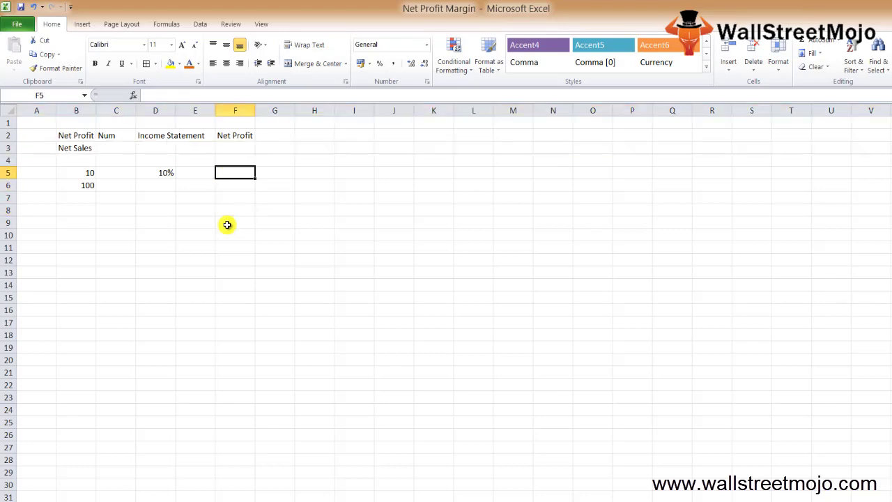
pyautogui.press('Left')
pyautogui.press('Left')
pyautogui.hotkey('shift', 'Down')
pyautogui.hotkey('ctrl', 'd')
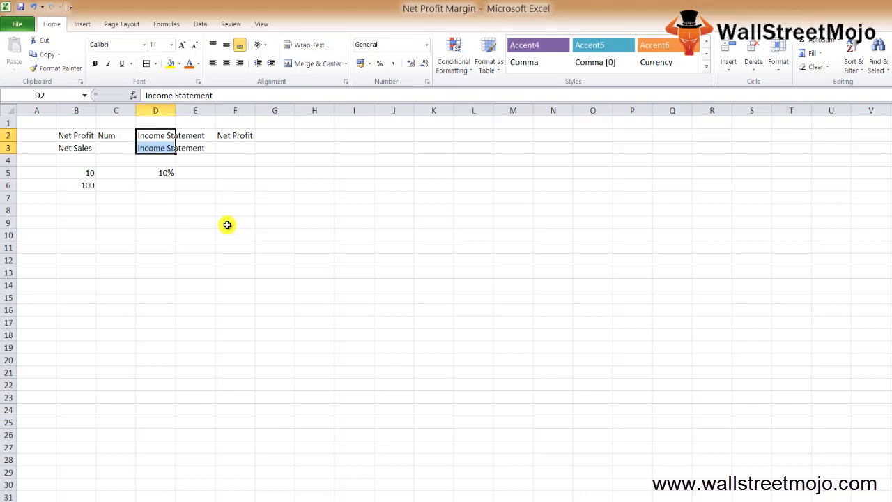
# Step: Enter "Sales Discount" in cell F3 of the Net Sales row
pyautogui.press('Down')
pyautogui.press('Right')
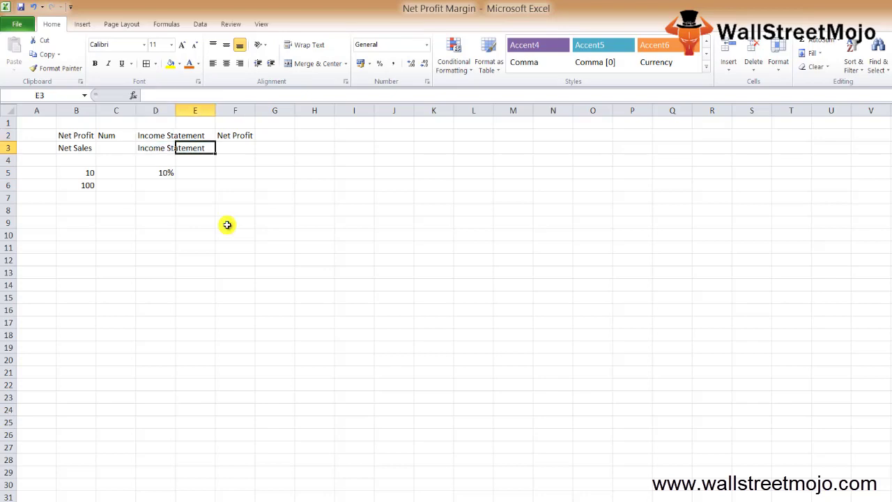
pyautogui.press('Right')
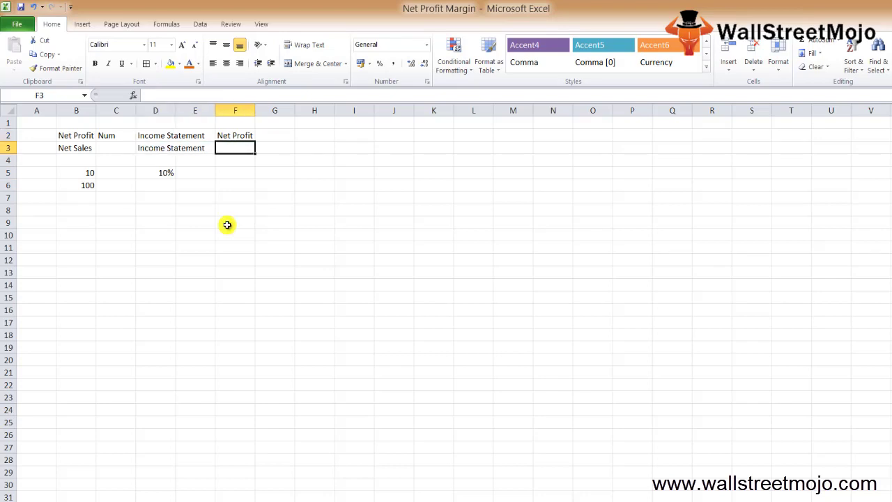
pyautogui.write('Sales')
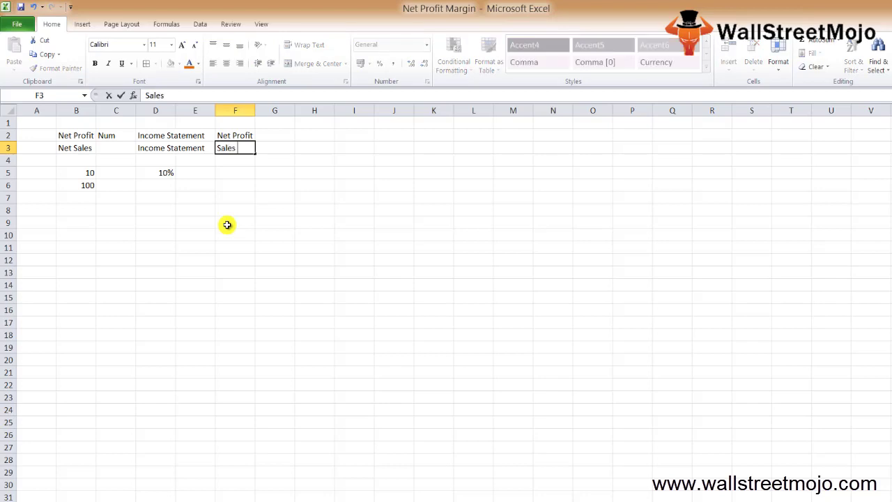
pyautogui.write(' Discount')
pyautogui.press('Return')
pyautogui.press('Up')
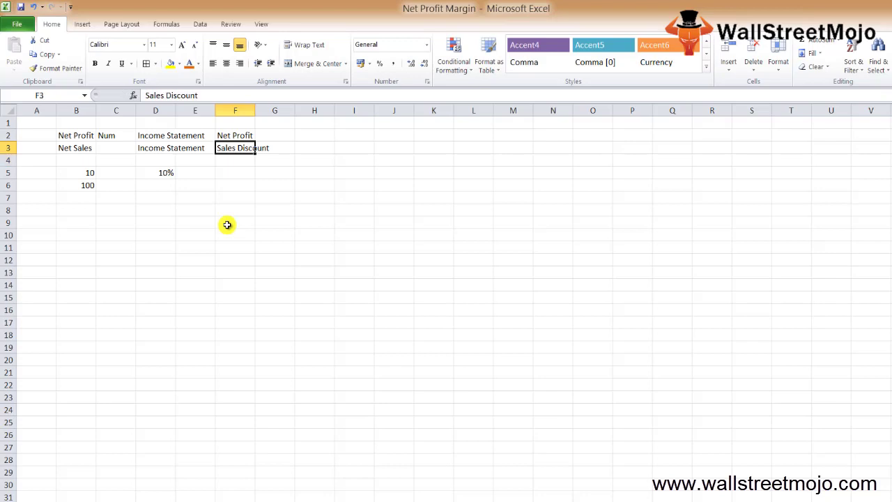
# Step: Enter "Sales Return" in cell H3 beside the Sales Discount entry
pyautogui.press('Right')
pyautogui.press('Right')
pyautogui.write('S')
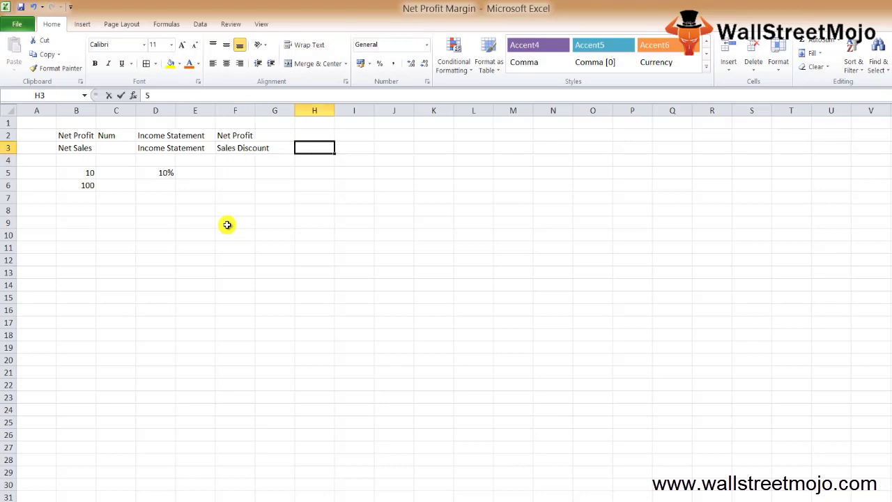
pyautogui.write('ales Return')
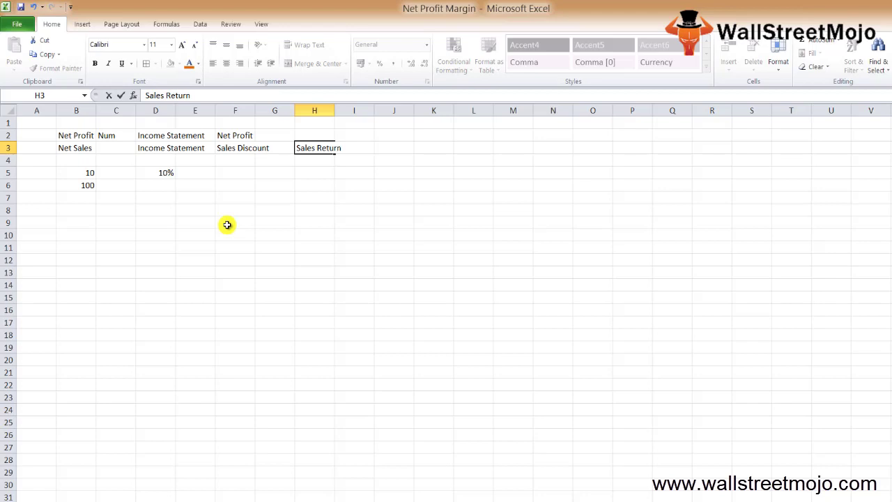
pyautogui.press('Return')
pyautogui.press('Up')
pyautogui.press('Left')
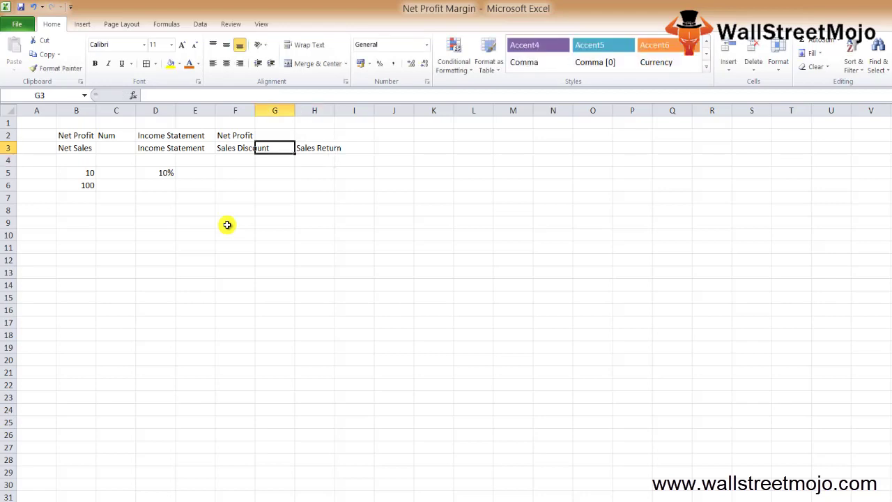
# Step: Enter the heading "Use" in cell B9 below the example figures
pyautogui.press('Right')
pyautogui.press('Left')
pyautogui.press('Left')
pyautogui.press('Left')
pyautogui.press('Left')
pyautogui.press('Left')
pyautogui.press('Left')
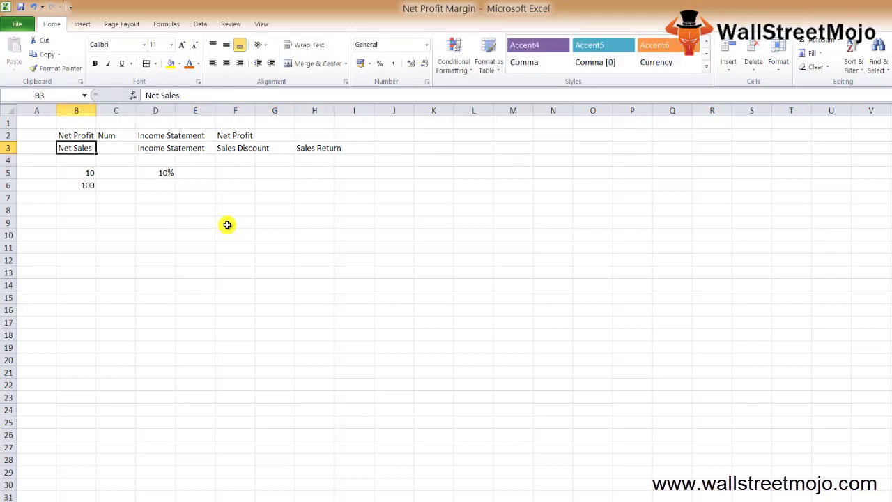
pyautogui.press('Down')
pyautogui.press('Down')
pyautogui.press('Down')
pyautogui.press('Down')
pyautogui.press('Down')
pyautogui.press('Down')
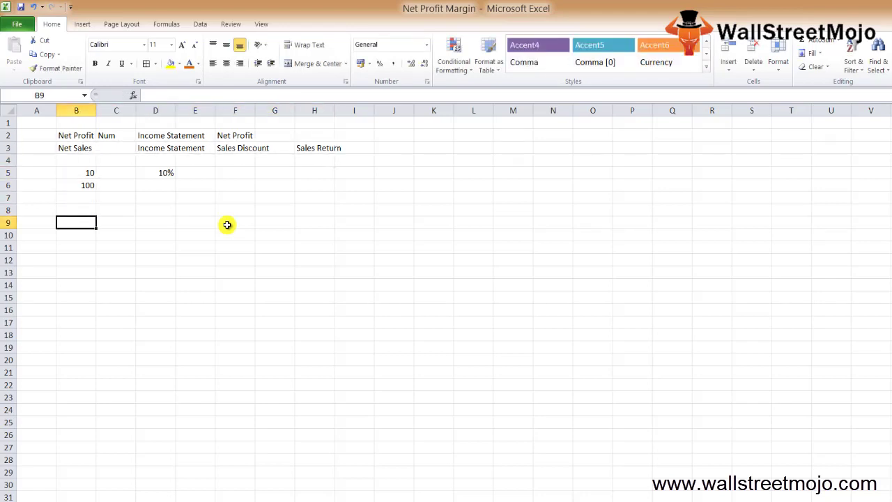
pyautogui.write('Use')
pyautogui.press('Return')
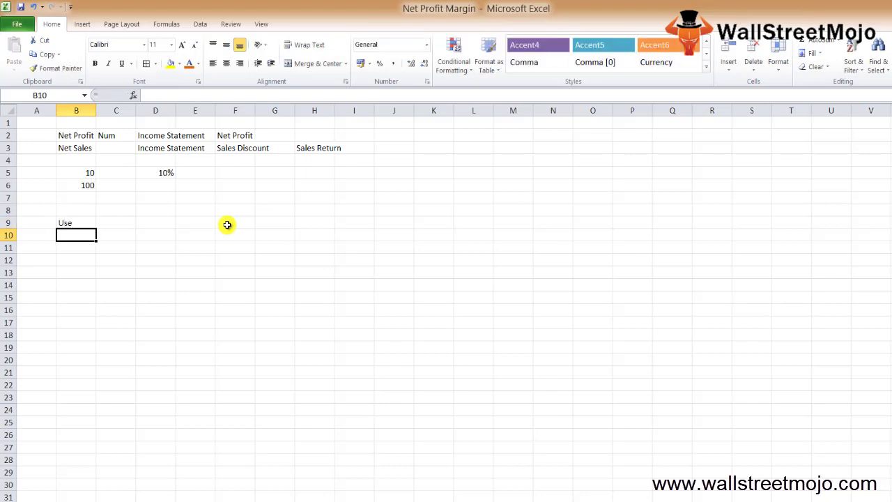
# Step: Start a numbered list under the Use heading with 1 in A11 and "Profiting" in B11
pyautogui.press('Down')
pyautogui.press('Left')
pyautogui.write('1')
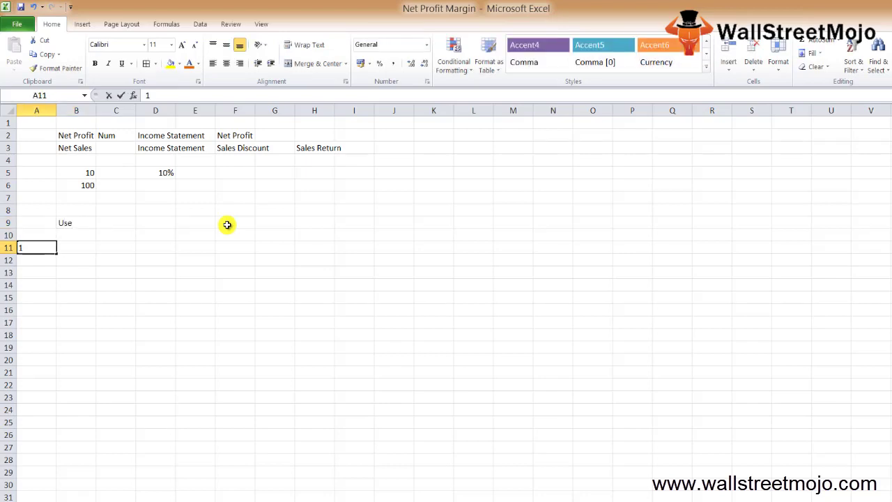
pyautogui.press('Return')
pyautogui.press('Up')
pyautogui.press('Right')
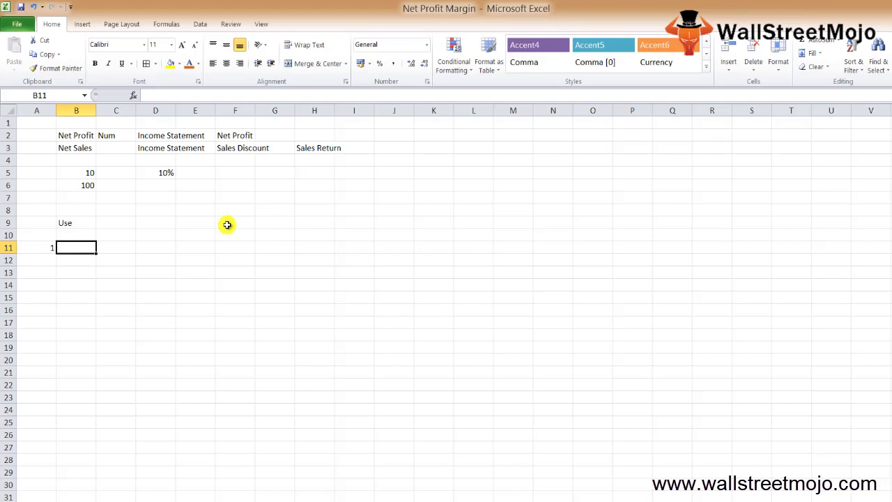
pyautogui.write('Profiting')
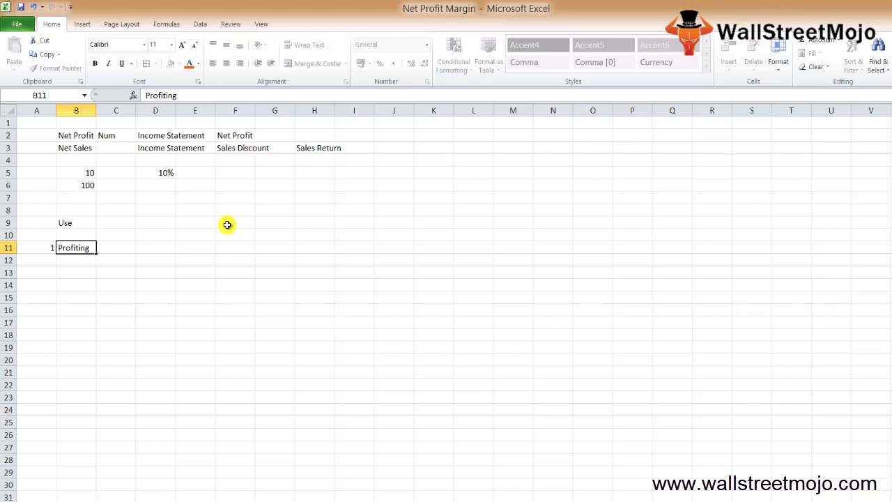
pyautogui.press('Return')
# Step: Add list item 2 in row 12 with "NP<NS" in cell B12
pyautogui.write('2')
pyautogui.press('Return')
pyautogui.write('10')
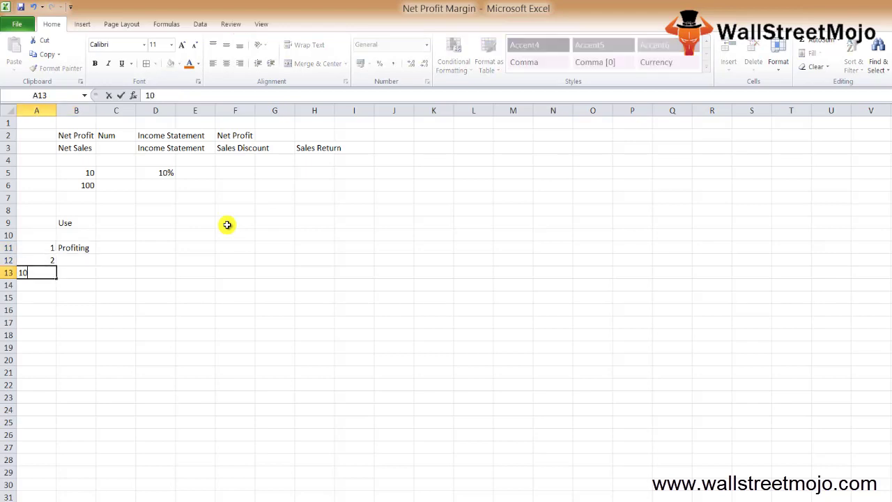
pyautogui.press('Escape')
pyautogui.press('Up')
pyautogui.press('Right')
pyautogui.write('NP')
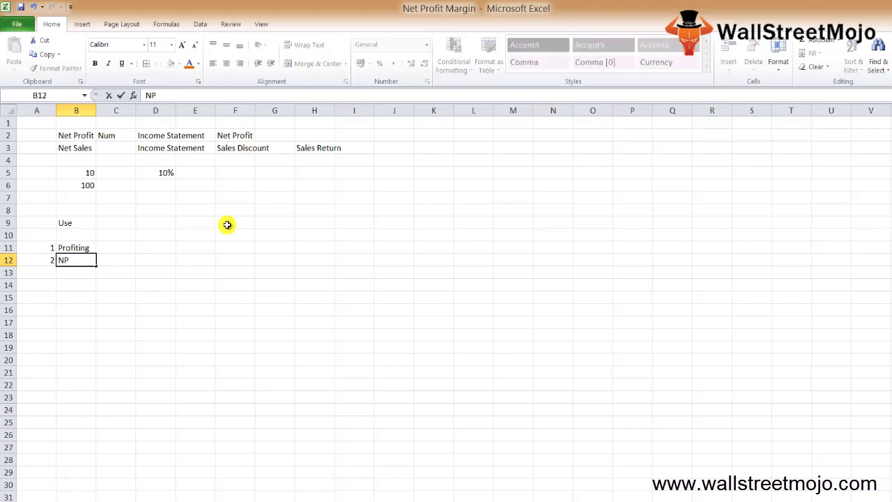
pyautogui.write('<NS')
pyautogui.press('Tab')
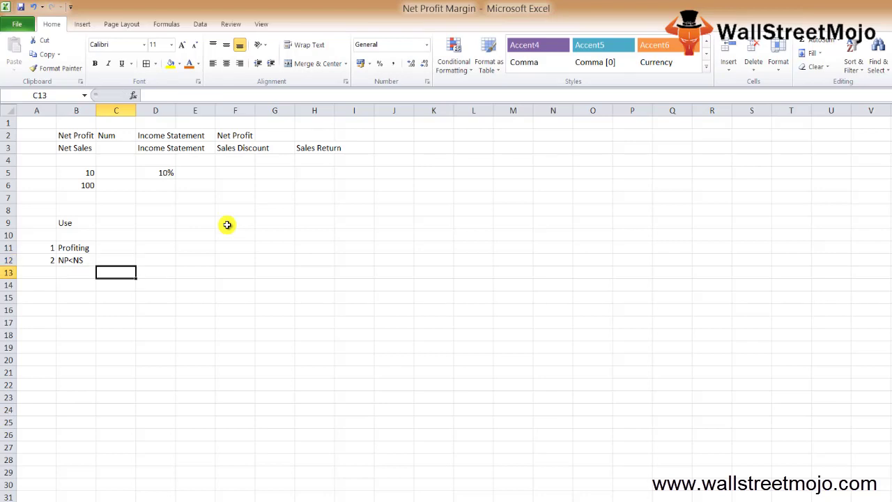
# Step: Add list item 3 in row 13 with "NM" in cell B13
pyautogui.press('Return')
pyautogui.write('3')
pyautogui.press('Tab')
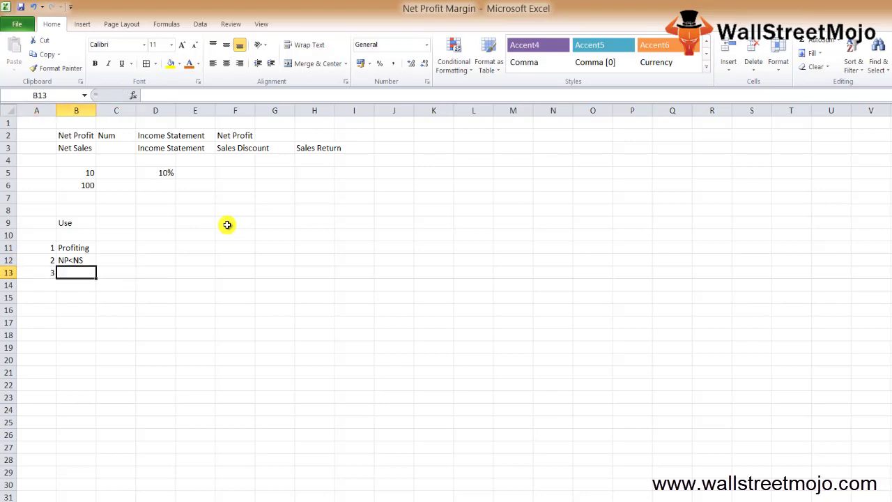
pyautogui.write('N')
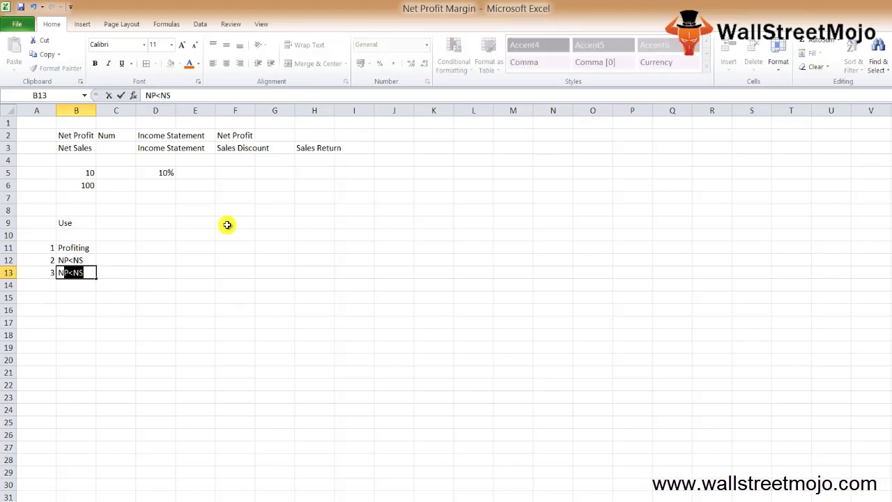
pyautogui.write('M')
pyautogui.press('Tab')
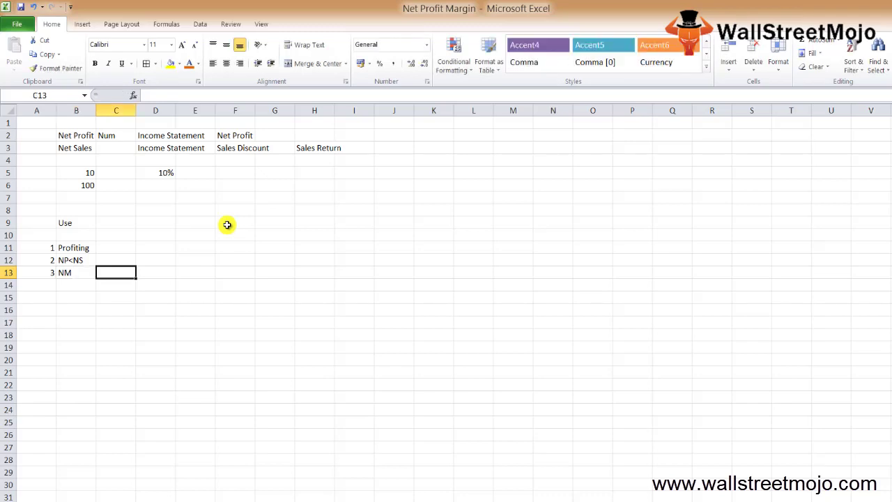
# Step: Add list item 4 in row 14 with "Net Revenue" in cell B14
pyautogui.press('Left')
pyautogui.press('Left')
pyautogui.press('Down')
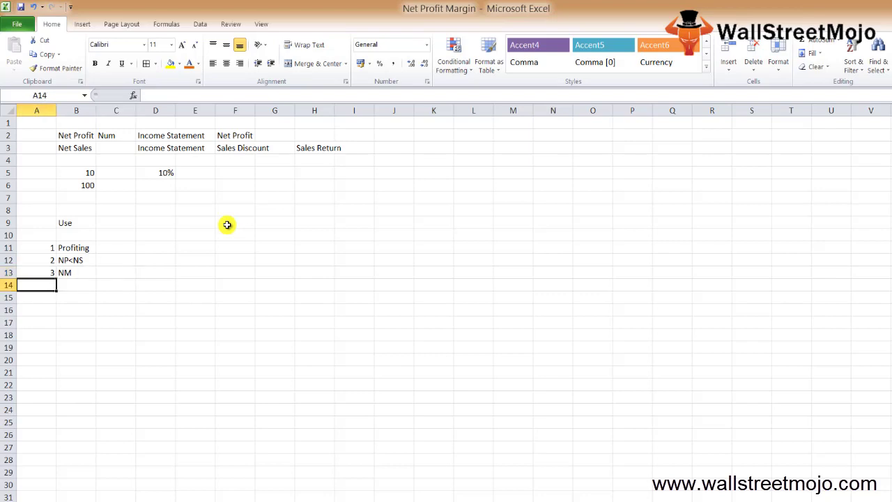
pyautogui.write('4')
pyautogui.press('Tab')
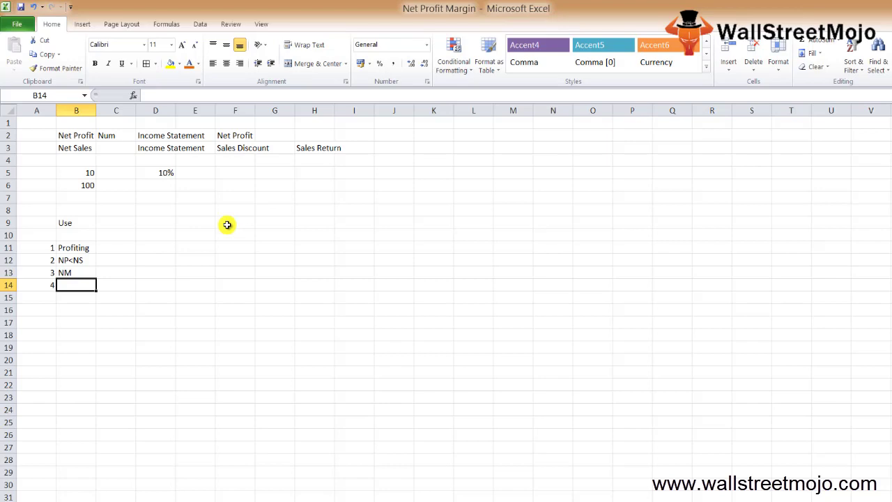
pyautogui.write('Net')
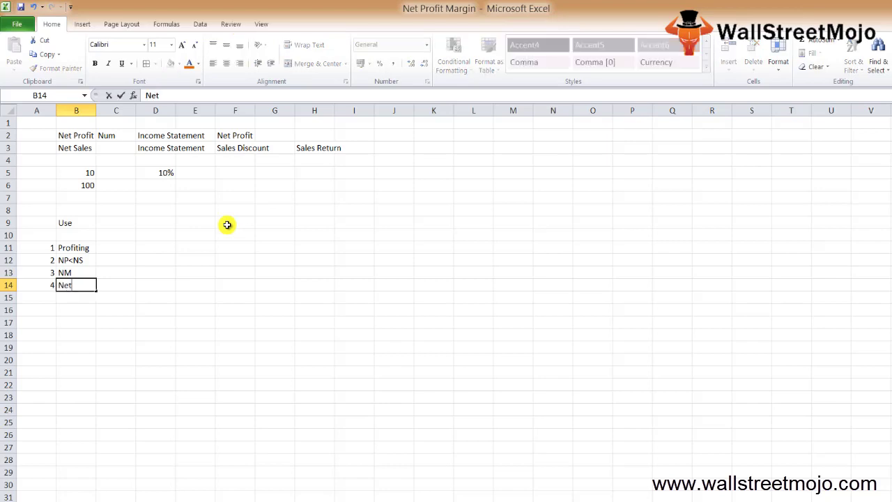
pyautogui.write(' Revenue')
pyautogui.press('Return')
# Step: Add list item 5 in row 15 with "NP+NS+" in cell B15
pyautogui.write('5')
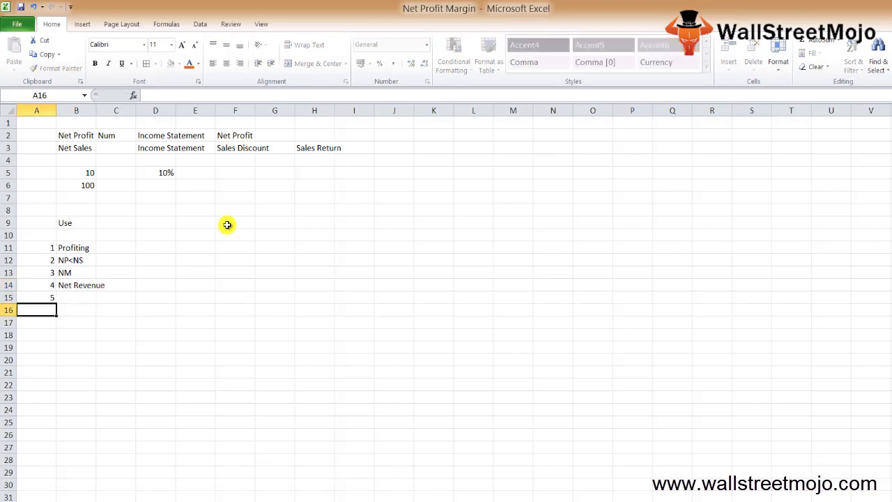
pyautogui.press('Tab')
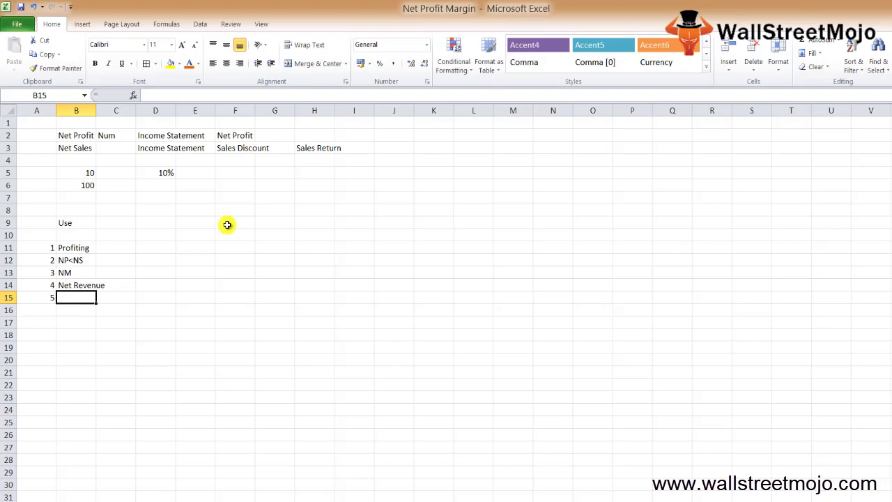
pyautogui.write('NP')
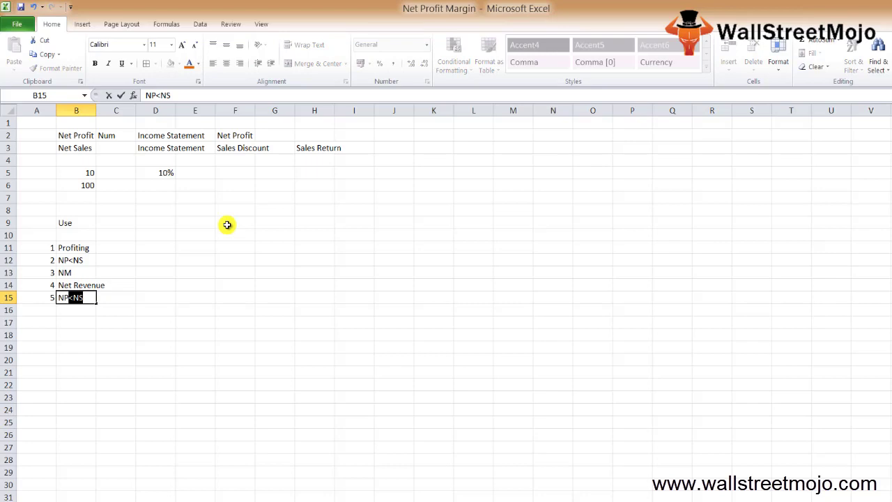
pyautogui.write('>')
pyautogui.press('BackSpace')
pyautogui.write('+NS+')
pyautogui.press('Return')
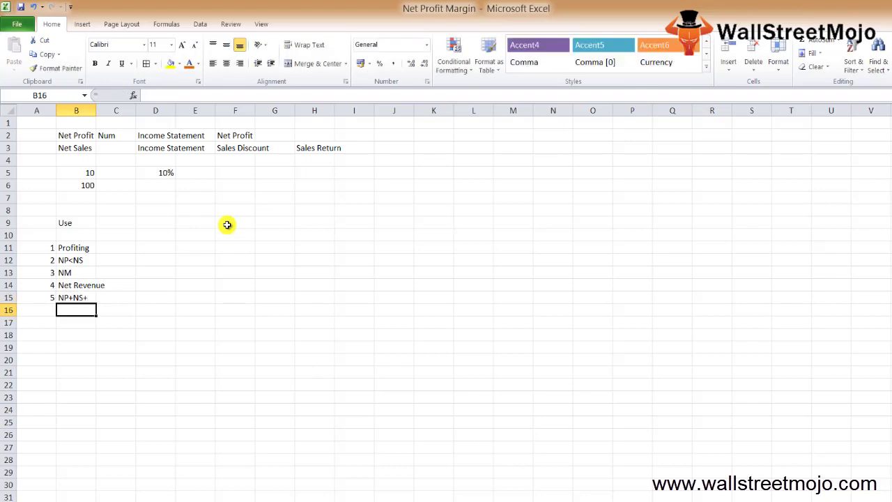
# Step: Enter "False" in cell C15 beside the NP+NS+ entry
pyautogui.press('Up')
pyautogui.press('Right')
pyautogui.write('False')
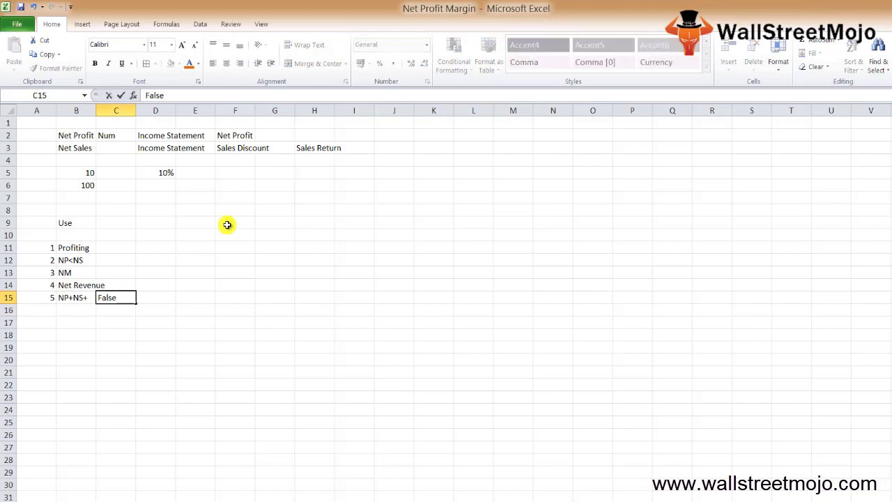
pyautogui.hotkey('ctrl', 'Return')
pyautogui.press('Right')
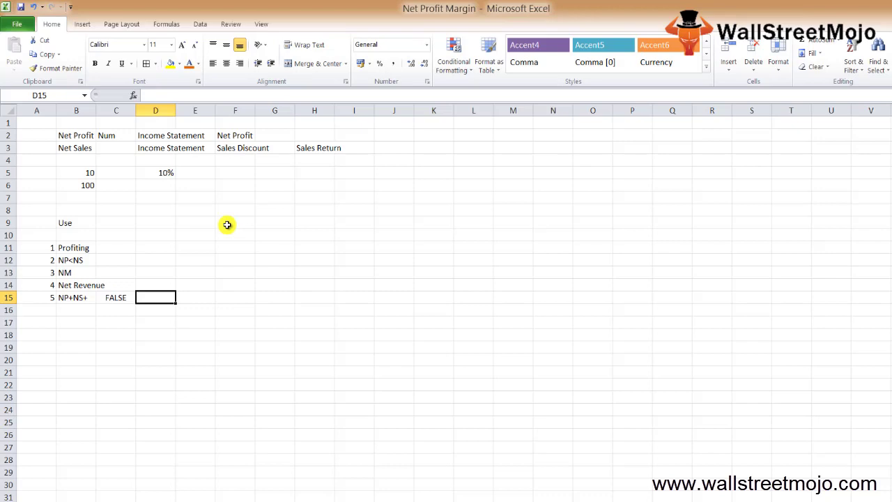
# Step: Enter "NP" in cell E15 of the fifth list item's row
pyautogui.press('Right')
pyautogui.write('NP')
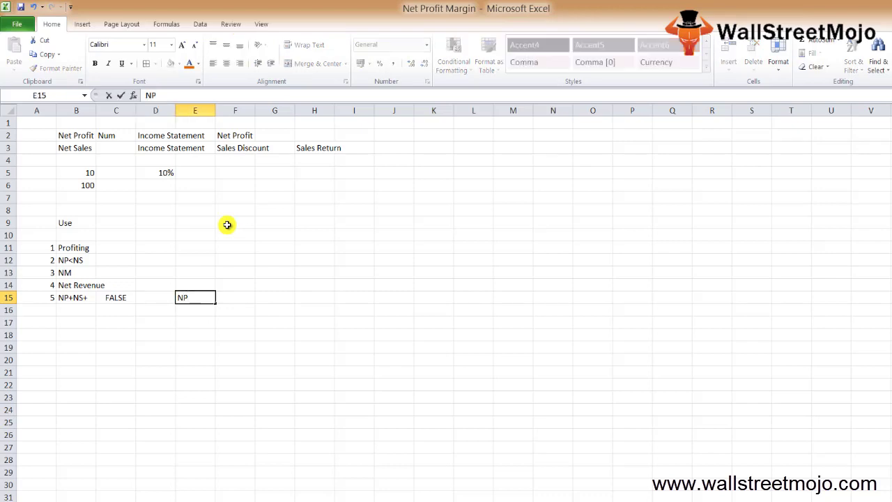
pyautogui.press('Return')
pyautogui.press('Left')
pyautogui.press('Left')
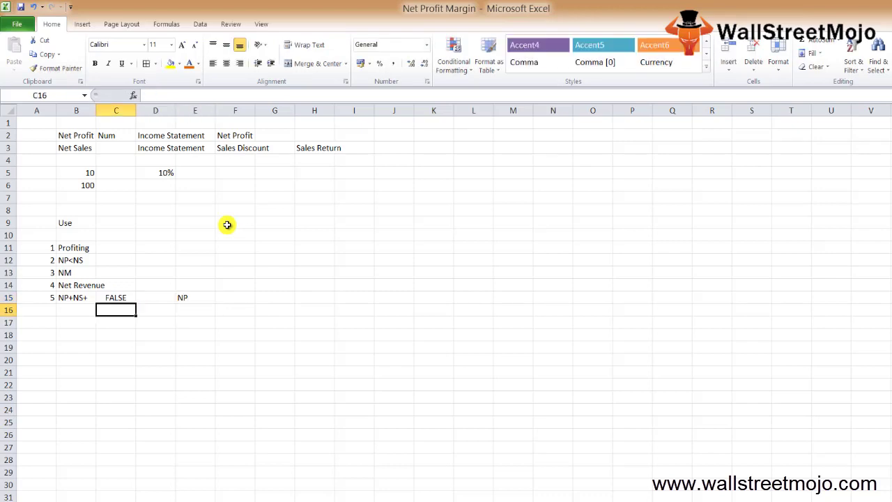
pyautogui.press('Left')
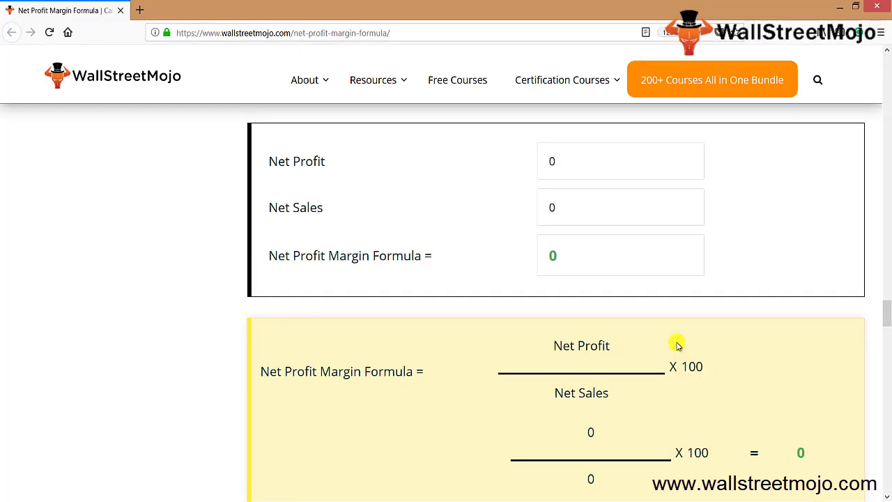
# Step: Fill in the web page's net profit margin calculator with net profit 10000 and net sales 1000000
pyautogui.click(580, 161)
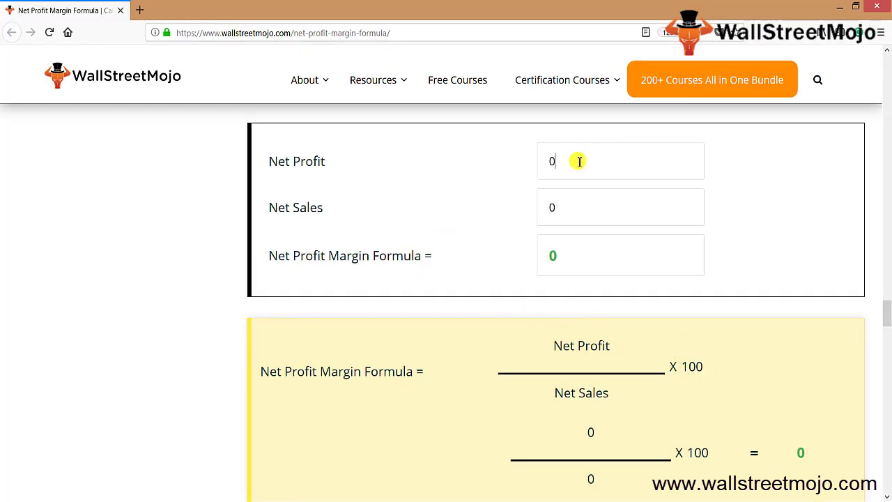
pyautogui.press('BackSpace')
pyautogui.write('100000')
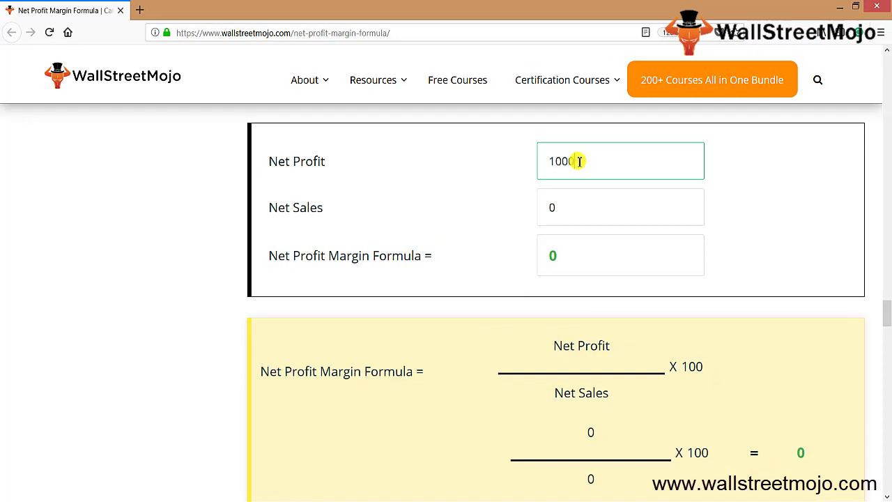
pyautogui.press('BackSpace')
pyautogui.press('Tab')
pyautogui.write('1000000')
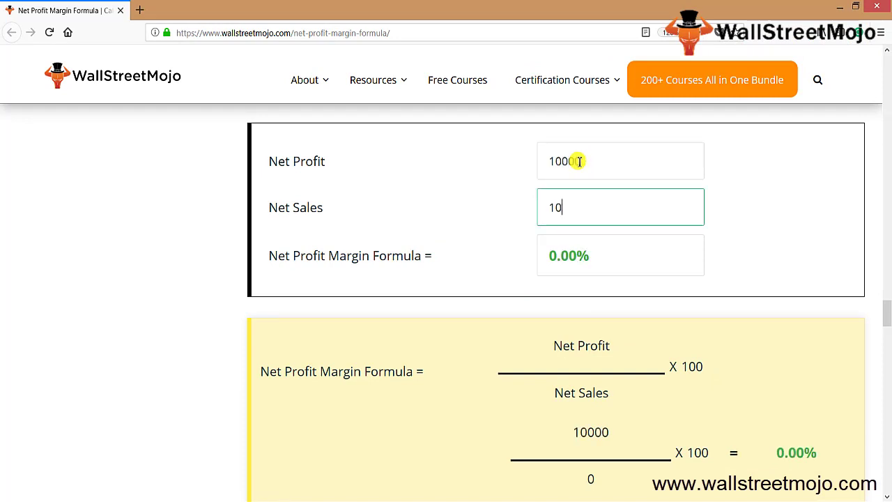
pyautogui.press('Tab')
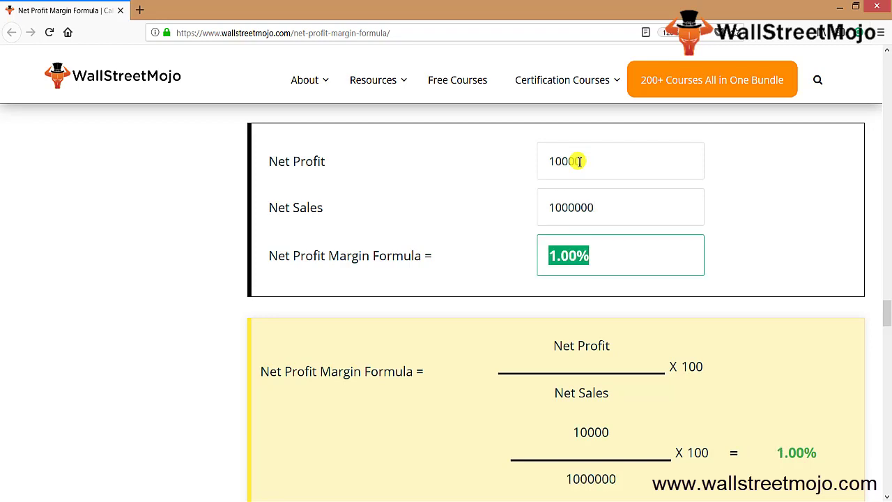
# Step: Change the calculator's net sales to 100000 and recalculate the margin
pyautogui.click(602, 206)
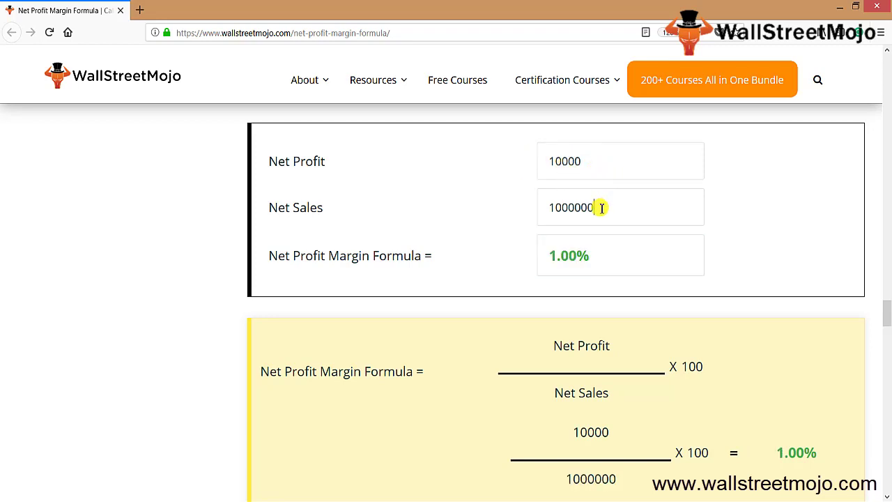
pyautogui.press('BackSpace')
pyautogui.press('Tab')
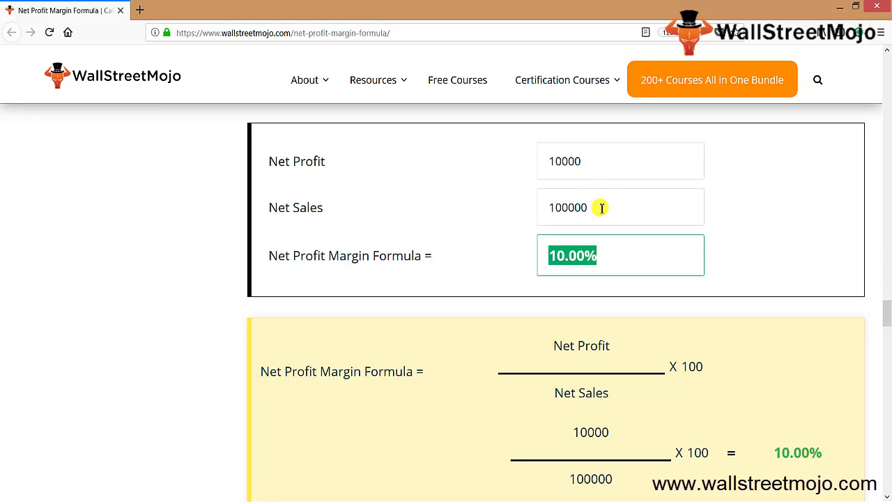
# Step: Switch back to the Excel workbook and enter list number 6 in cell A17
pyautogui.hotkey('alt', 'Tab')
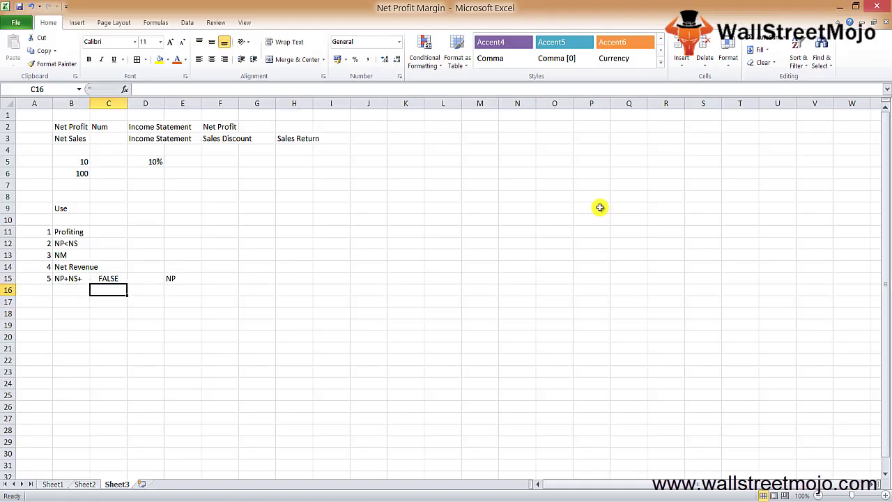
pyautogui.press('Right')
pyautogui.press('Right')
pyautogui.press('Right')
pyautogui.press('Down')
pyautogui.press('Left')
pyautogui.press('Left')
pyautogui.press('Left')
pyautogui.press('Left')
pyautogui.press('Left')
pyautogui.write('6')
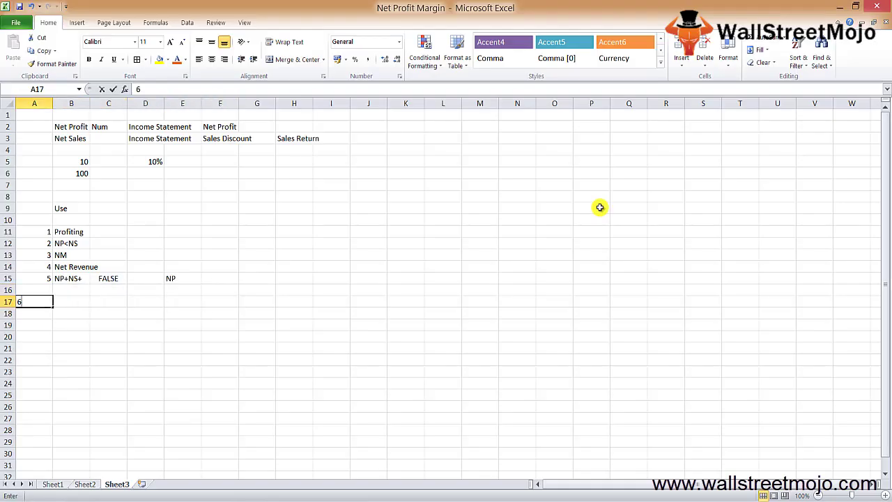
pyautogui.press('Return')
# Step: Enter "NP +" in cell B17 beside list number 6
pyautogui.press('Up')
pyautogui.press('Right')
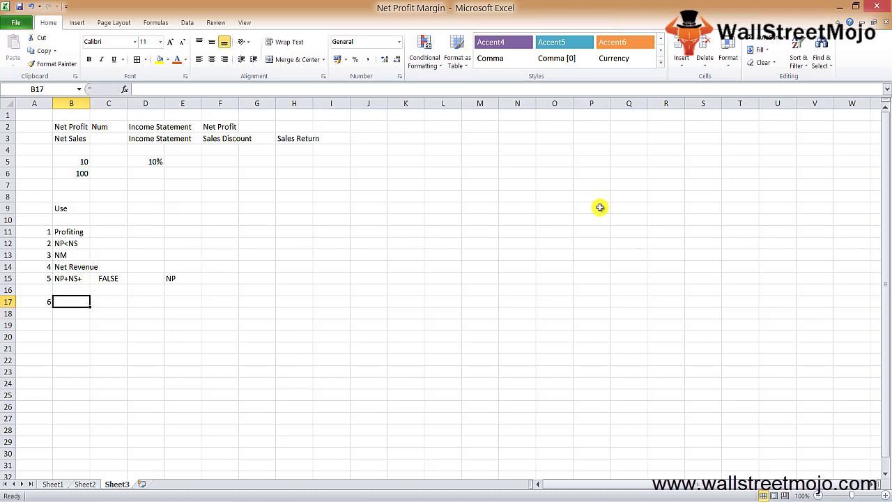
pyautogui.write('NP +')
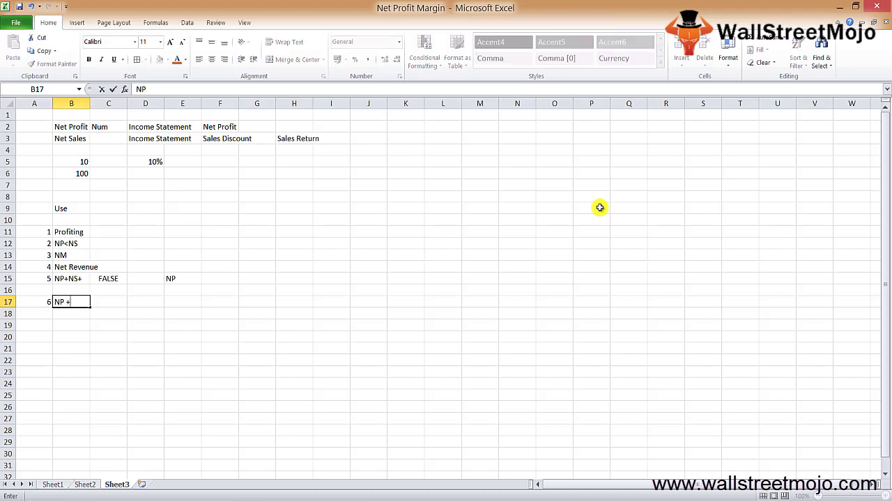
pyautogui.press('Up')
pyautogui.press('Down')
pyautogui.press('Right')
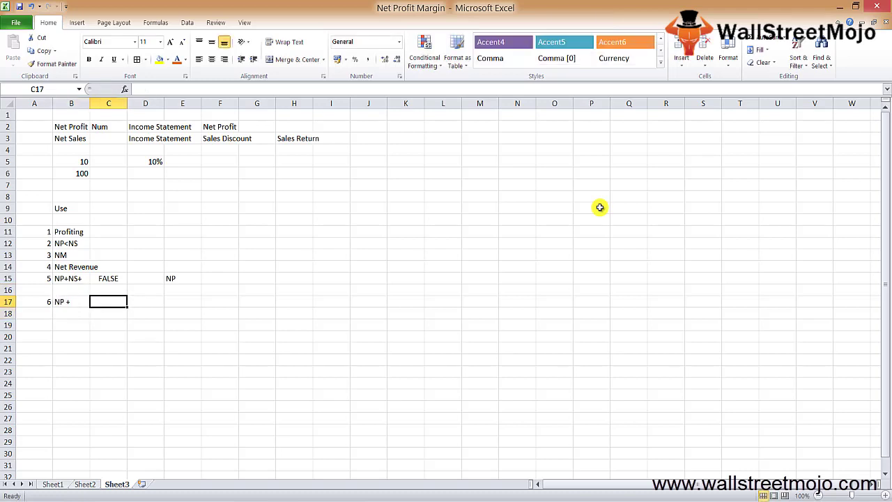
# Step: Enter "NM" in cell C17 and "+" in cell D17 beside the "NP +" entry
pyautogui.write('NM')
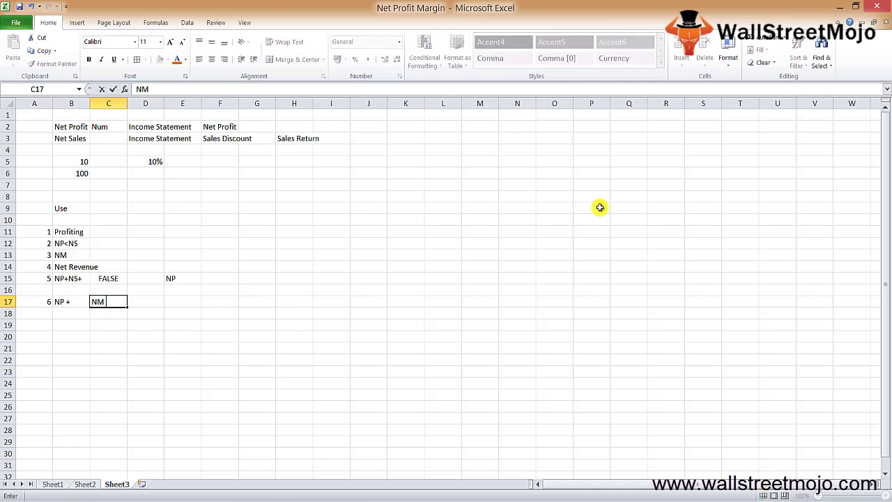
pyautogui.press('Return')
pyautogui.press('Up')
pyautogui.press('Right')
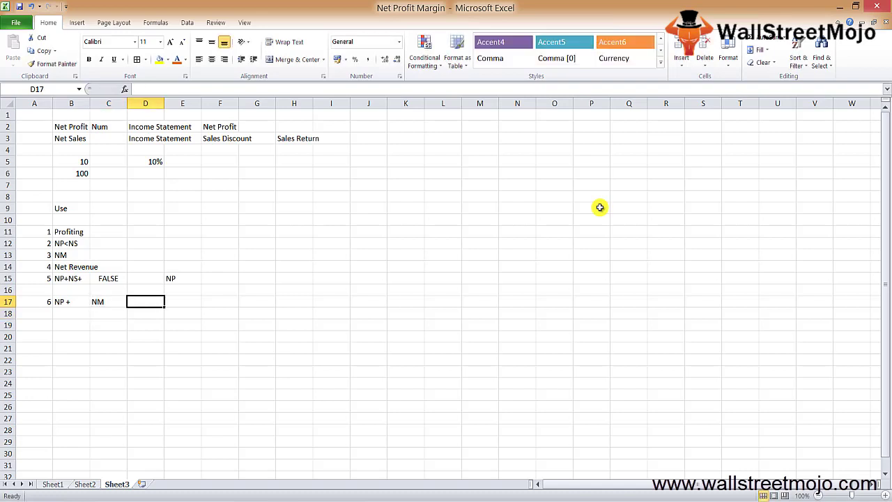
pyautogui.write('+')
pyautogui.press('Return')
pyautogui.press('Left')
pyautogui.press('Left')
pyautogui.press('Left')
pyautogui.press('Right')
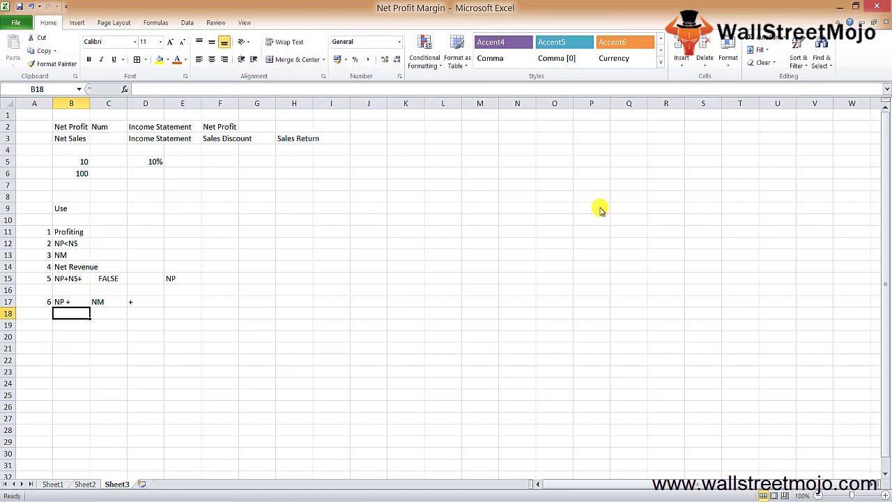
# Step: Switch to the browser's net profit margin calculator and recalculate with net profit set to 5000
pyautogui.hotkey('alt', 'Tab')
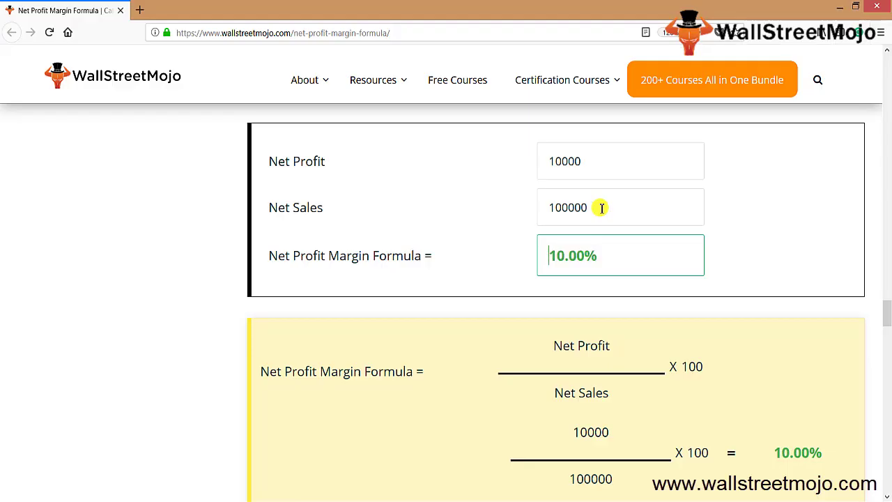
pyautogui.click(590, 167)
pyautogui.press('BackSpace')
pyautogui.press('BackSpace')
pyautogui.press('BackSpace')
pyautogui.press('BackSpace')
pyautogui.press('BackSpace')
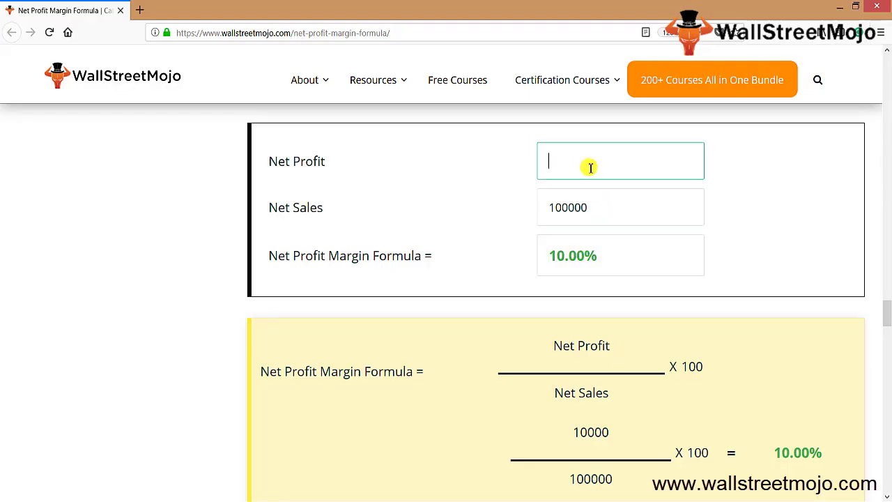
pyautogui.write('5000')
pyautogui.press('Tab')
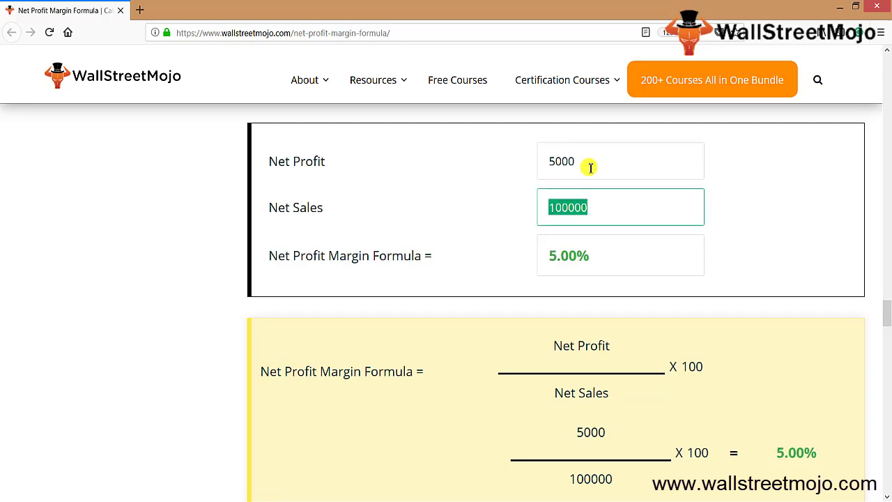
# Step: Switch back to the Excel workbook and fill the "NP +" and "NM" entries down from row 17 into row 18
pyautogui.hotkey('alt', 'Tab')
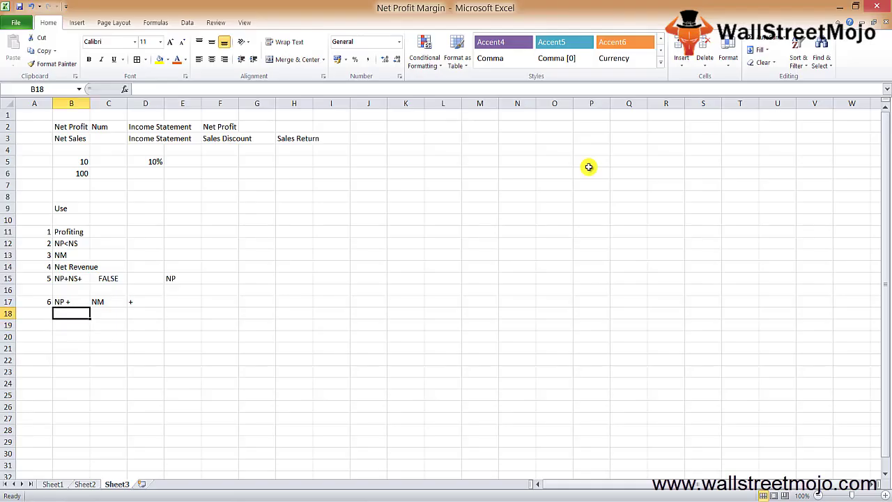
pyautogui.press('Up')
pyautogui.hotkey('shift', 'Down')
pyautogui.hotkey('shift', 'Right')
pyautogui.hotkey('ctrl', 'd')
# Step: Change the copied entry in cell B18 to "NP -"
pyautogui.press('Down')
pyautogui.press('F2')
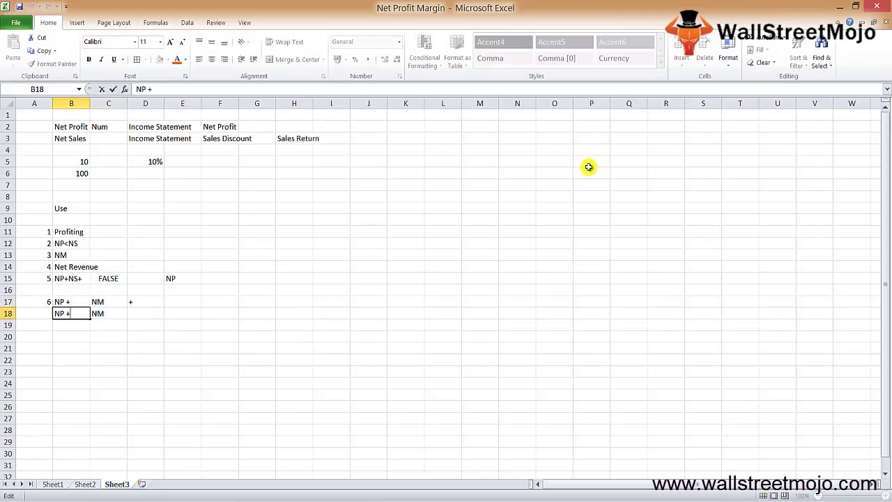
pyautogui.press('BackSpace')
pyautogui.write('-')
pyautogui.press('Return')
pyautogui.press('Up')
pyautogui.press('Right')
pyautogui.press('Right')
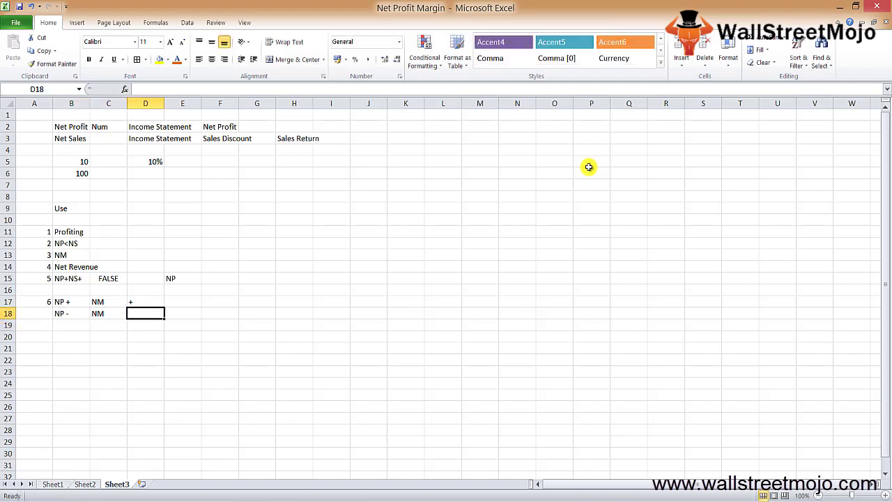
# Step: Switch to the browser calculator and set its net profit to 100000
pyautogui.hotkey('alt', 'Tab')
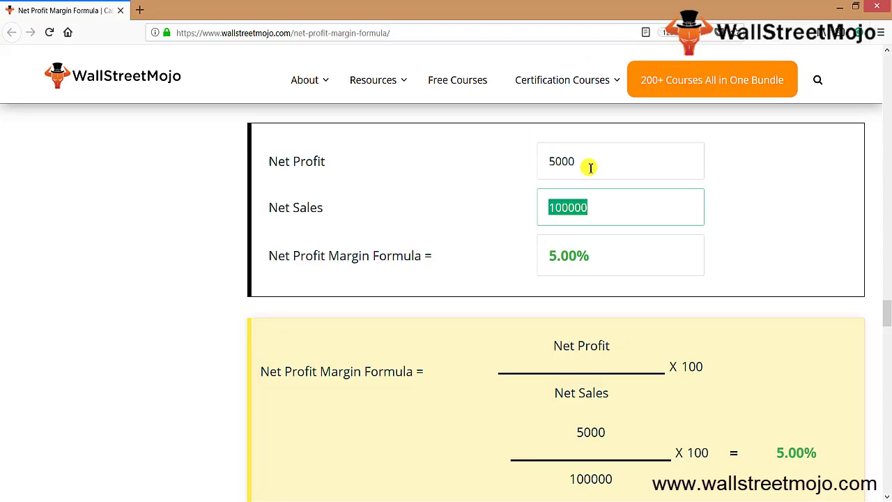
pyautogui.click(590, 168)
pyautogui.press('BackSpace')
pyautogui.press('BackSpace')
pyautogui.press('BackSpace')
pyautogui.press('BackSpace')
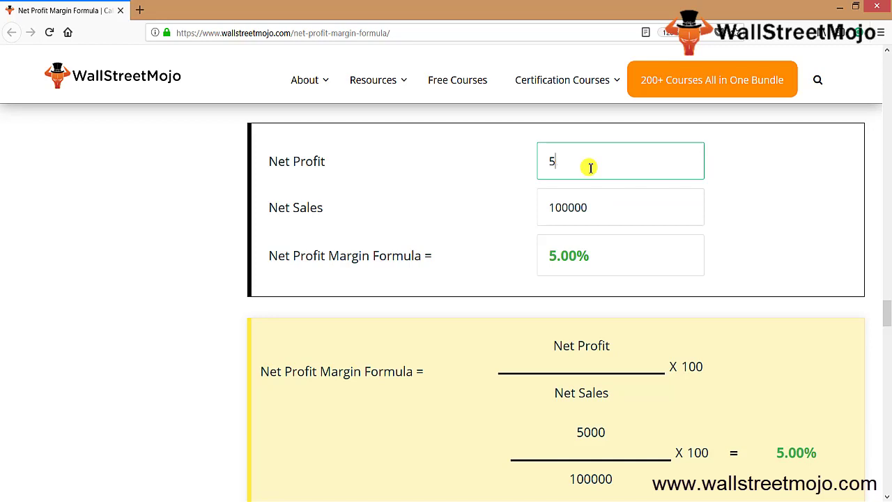
pyautogui.write('100000')
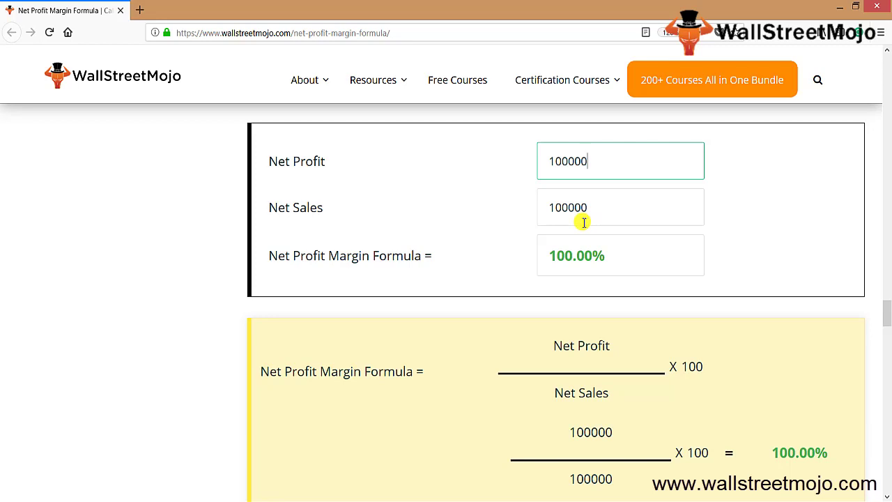
# Step: Switch back to the Excel workbook, complete cell D18 with "-" and select the range B17:D18
pyautogui.hotkey('alt', 'Tab')
pyautogui.press('Up')
pyautogui.press('Left')
pyautogui.hotkey('shift', 'Down')
pyautogui.hotkey('shift', 'Right')
pyautogui.hotkey('shift', 'Right')
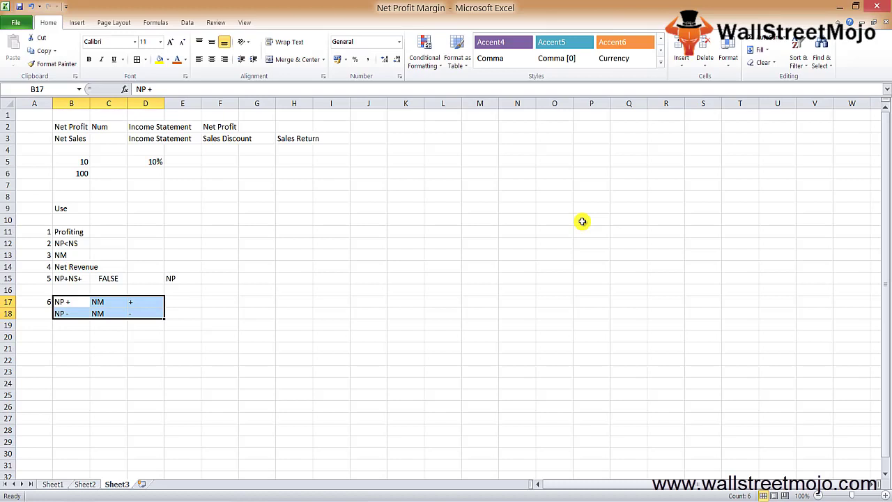